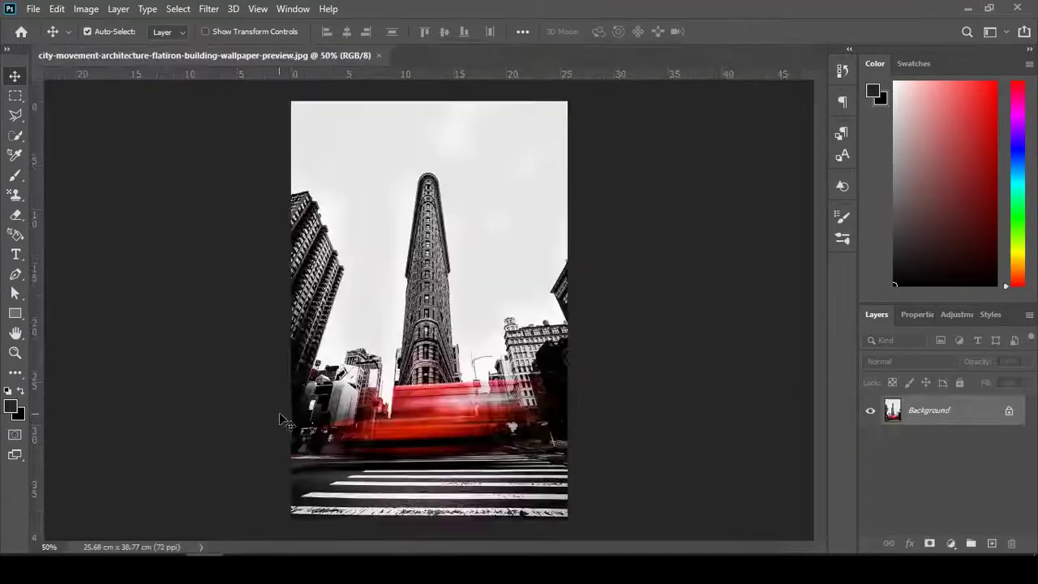
Step: Unlock the Background layer and Quick Select the street, crosswalk, bus and left buildings
click(1009, 410)
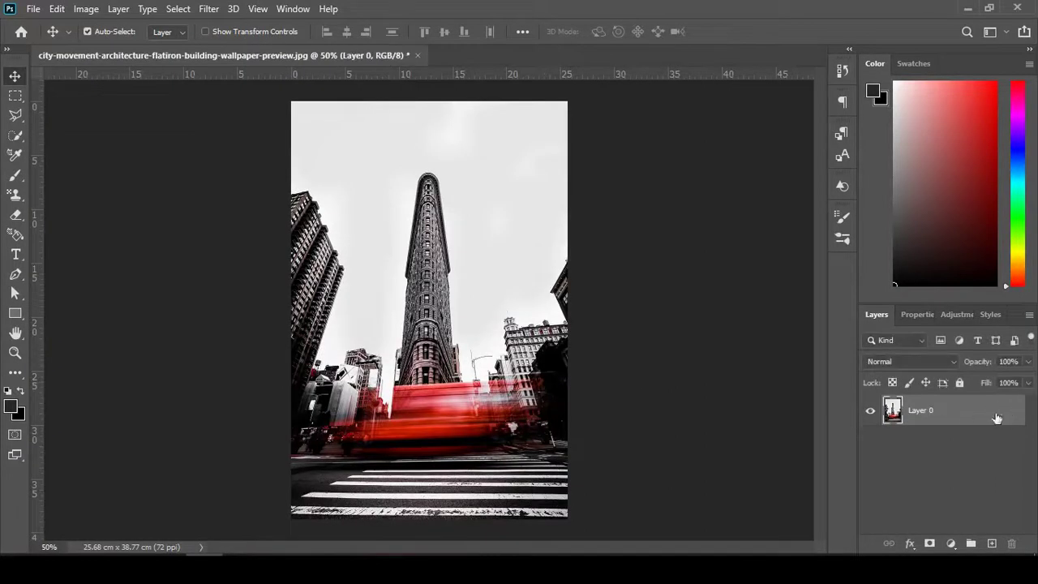
click(18, 140)
click(65, 149)
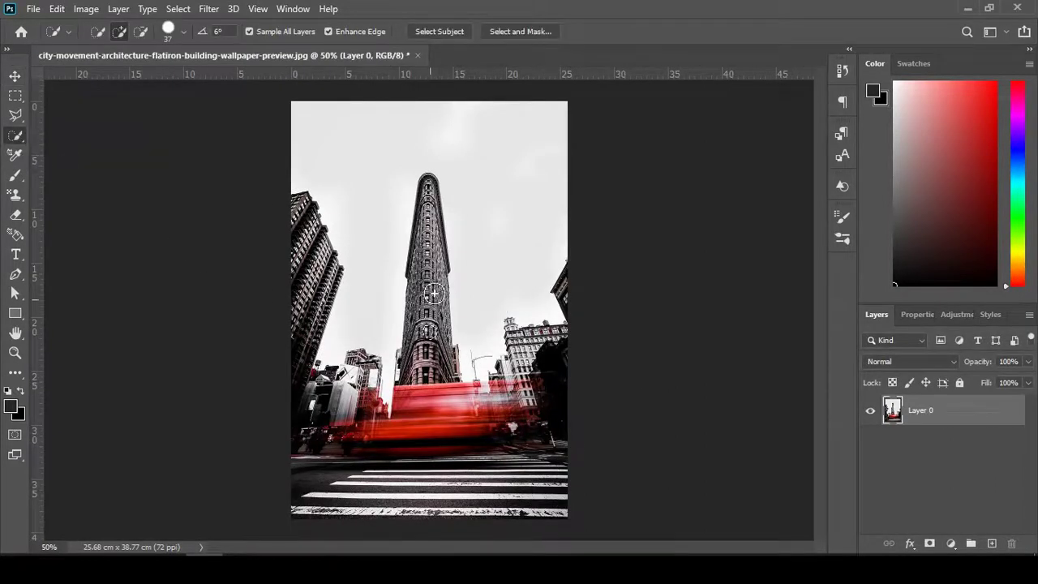
drag(432, 380, 365, 429)
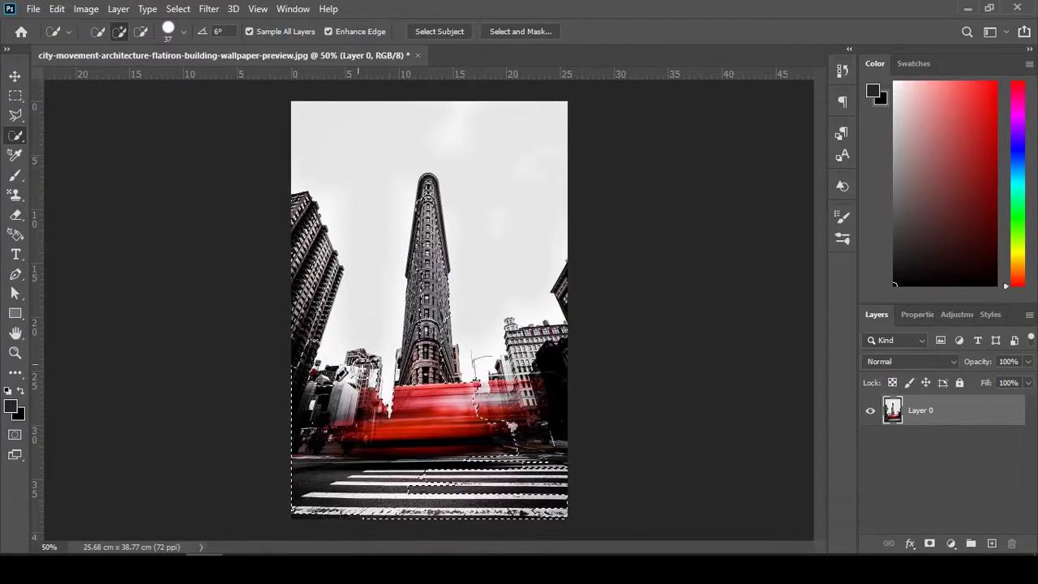
mouse_move(486, 478)
mouse_down()
mouse_move(564, 379)
mouse_move(552, 349)
mouse_up()
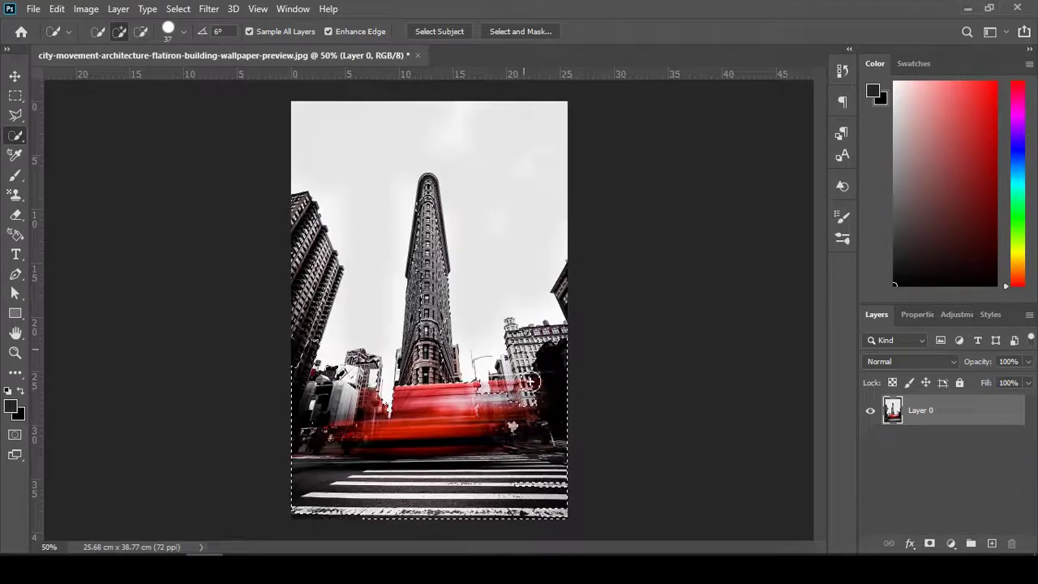
mouse_move(388, 516)
mouse_down()
mouse_move(297, 514)
mouse_move(304, 208)
mouse_move(324, 251)
mouse_move(325, 320)
mouse_move(315, 270)
mouse_move(333, 275)
mouse_move(316, 334)
mouse_move(364, 365)
mouse_up()
Step: Add the Flatiron's base and right-side buildings to the selection, then switch to subtract mode
scroll(371, 489, up, 3)
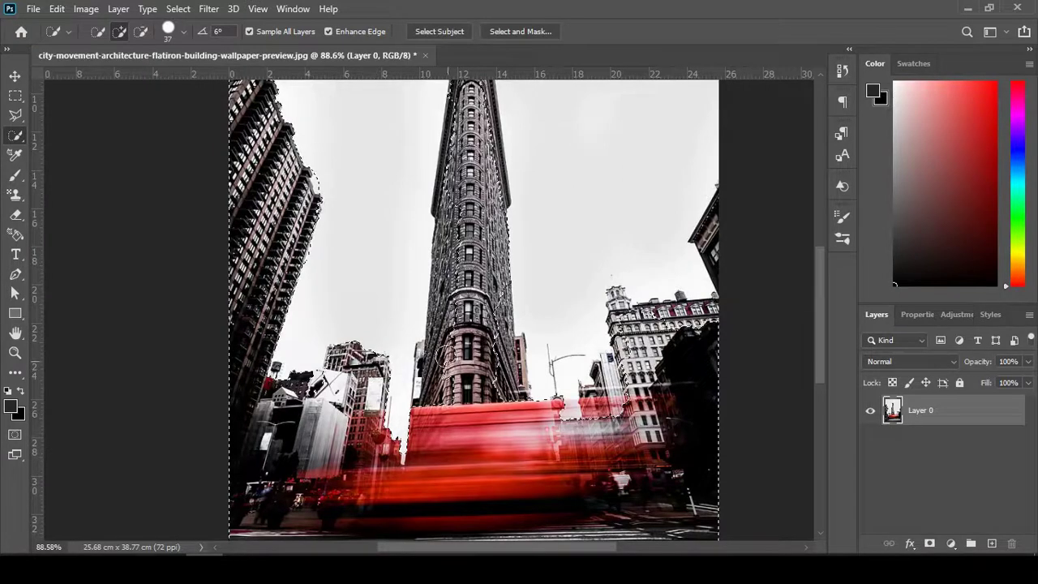
mouse_move(397, 363)
mouse_down()
mouse_move(427, 354)
mouse_move(498, 361)
mouse_up()
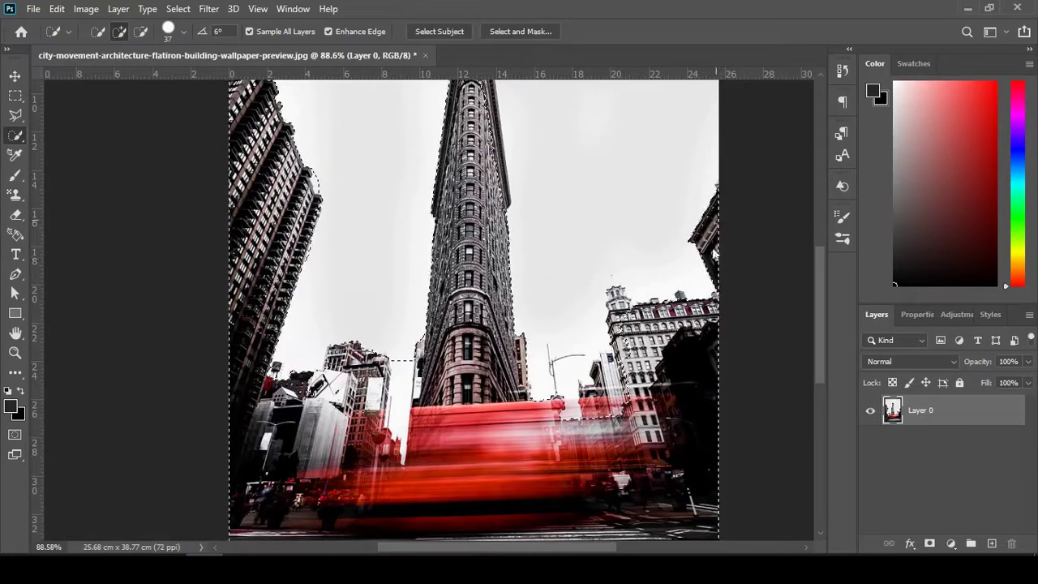
drag(718, 249, 718, 233)
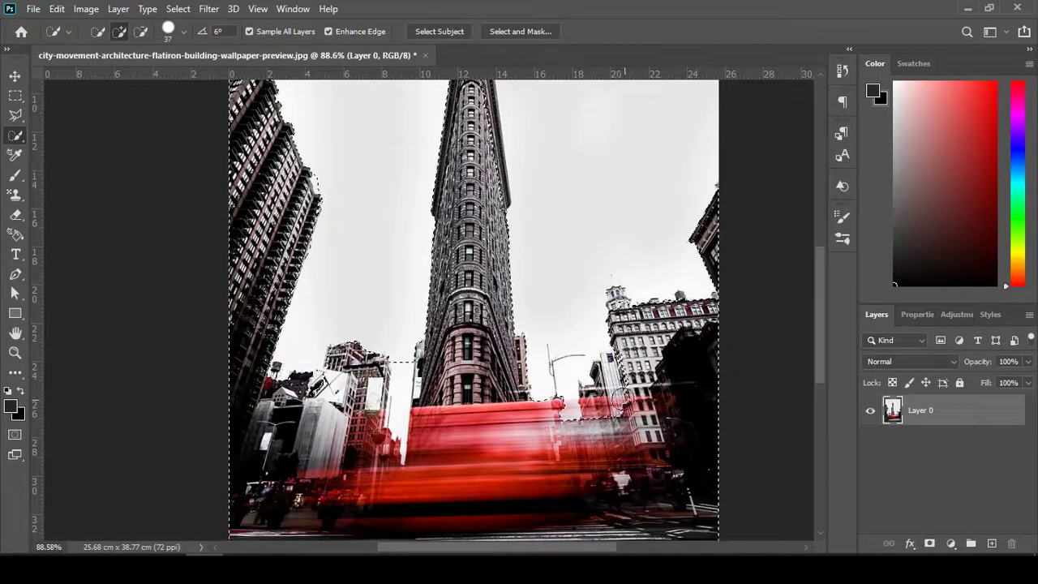
scroll(542, 479, down, 2)
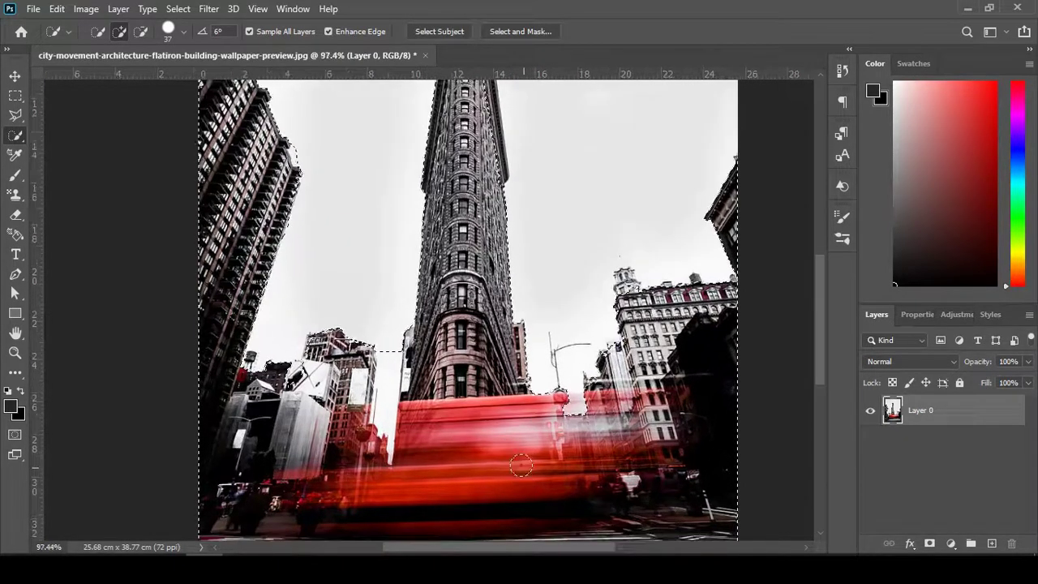
scroll(503, 324, up, 4)
scroll(487, 243, down, 4)
scroll(475, 175, up, 2)
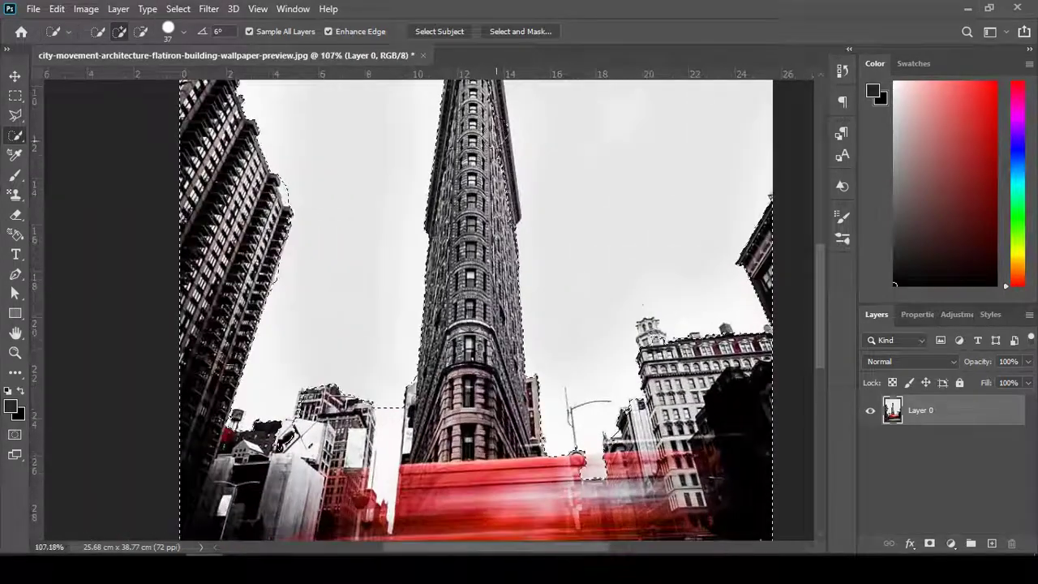
scroll(487, 162, down, 3)
scroll(496, 145, up, 5)
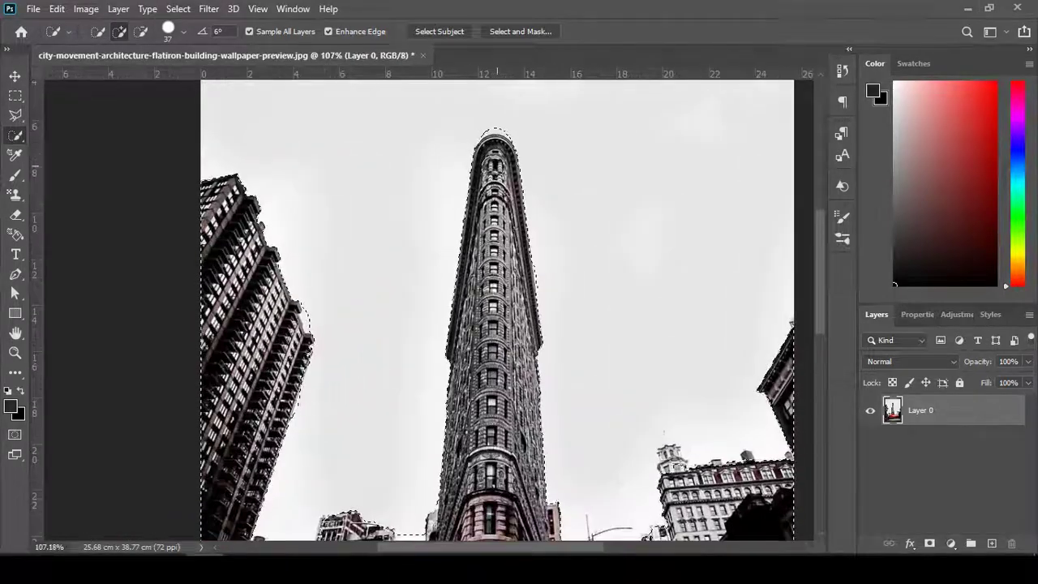
scroll(495, 142, down, 1)
scroll(496, 142, down, 1)
scroll(328, 247, up, 3)
scroll(445, 181, down, 1)
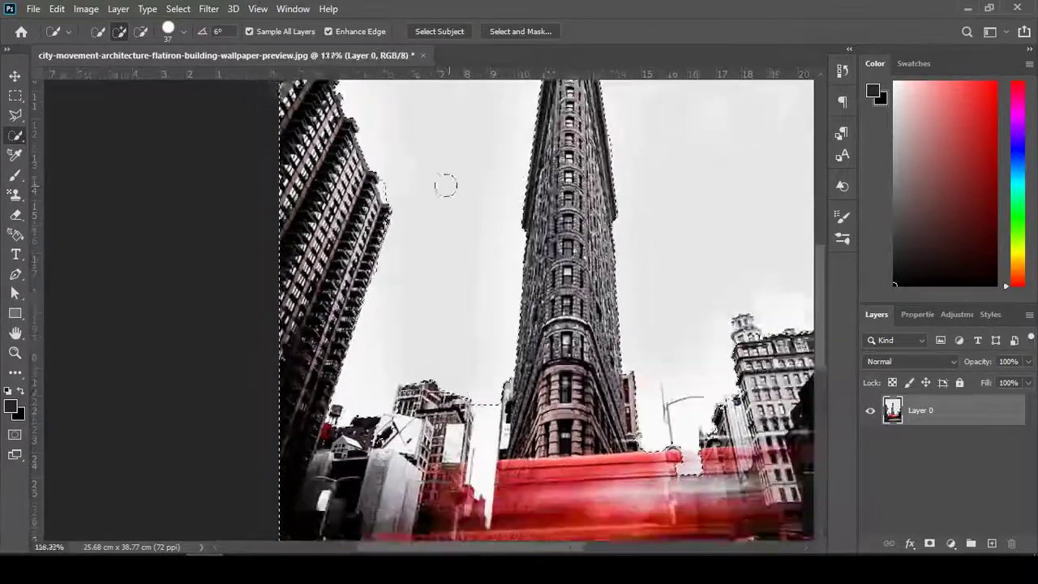
scroll(446, 180, down, 1)
scroll(365, 243, up, 3)
scroll(365, 244, up, 2)
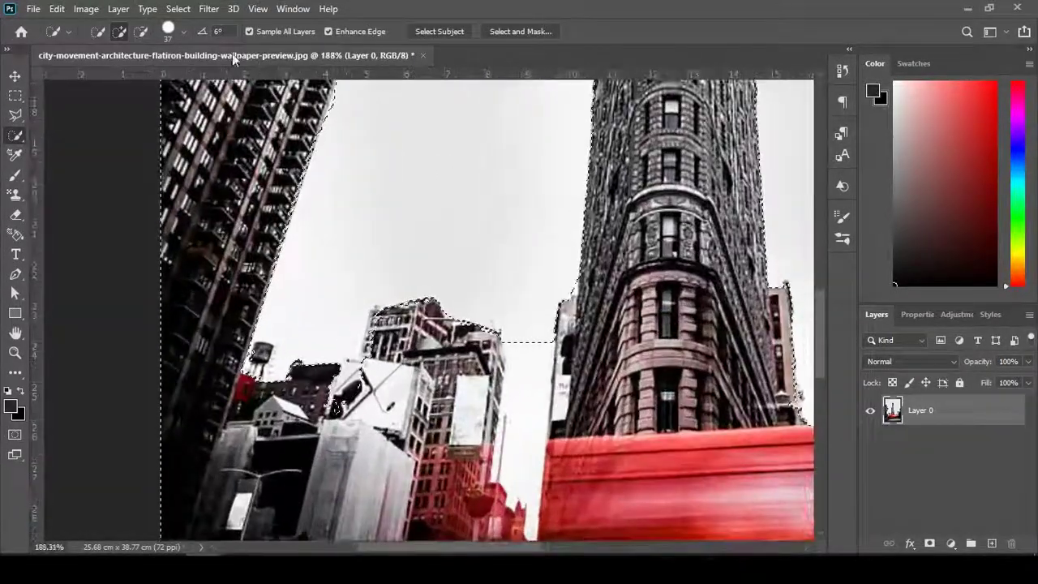
click(140, 30)
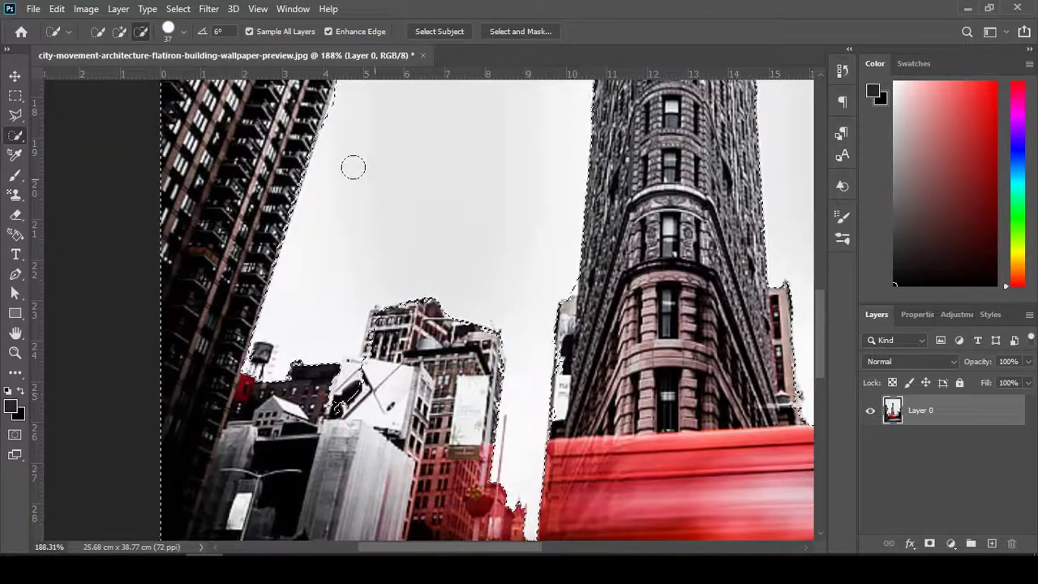
scroll(327, 195, down, 1)
scroll(327, 194, down, 1)
scroll(717, 183, down, 1)
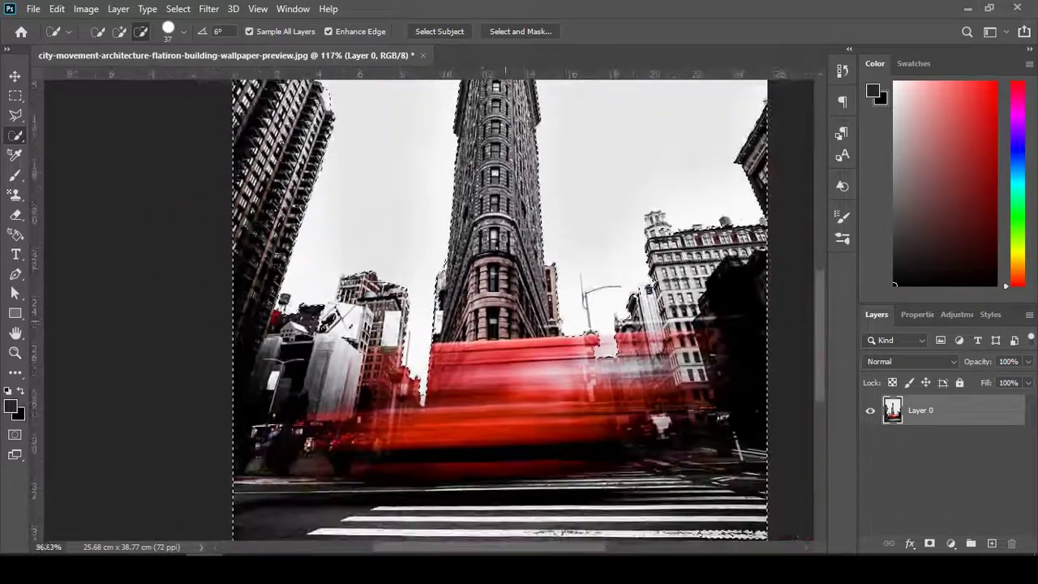
scroll(786, 137, up, 2)
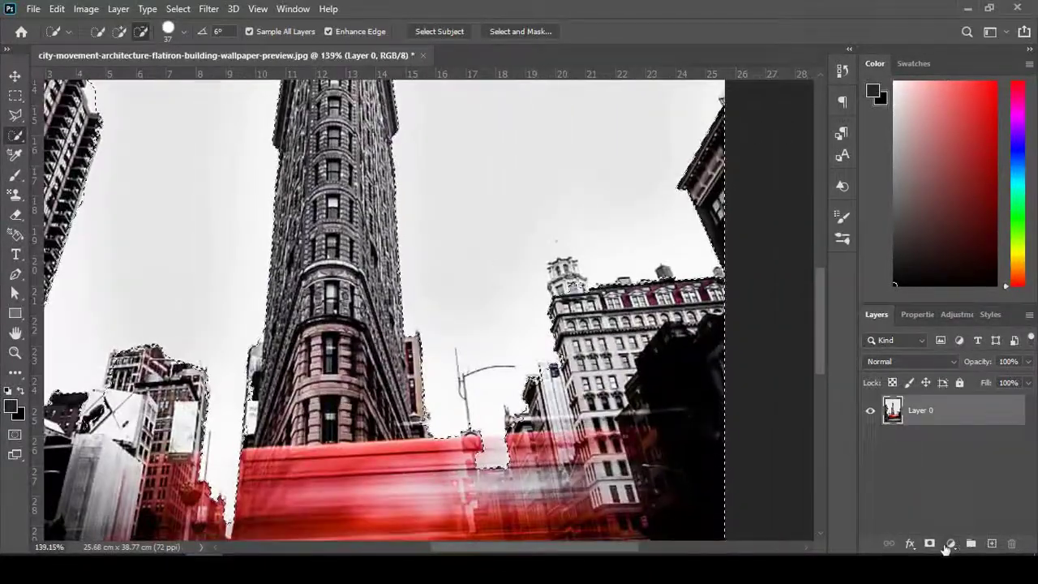
Step: Add a layer mask from the selection and refine the right building's roofline in Select and Mask
click(930, 544)
click(521, 30)
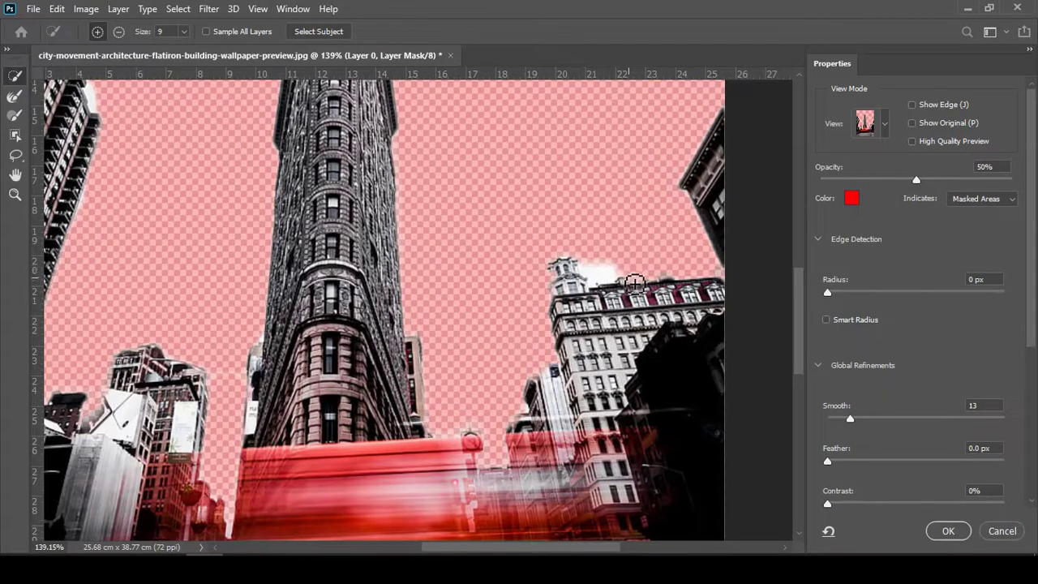
drag(668, 288, 679, 279)
key(alt)
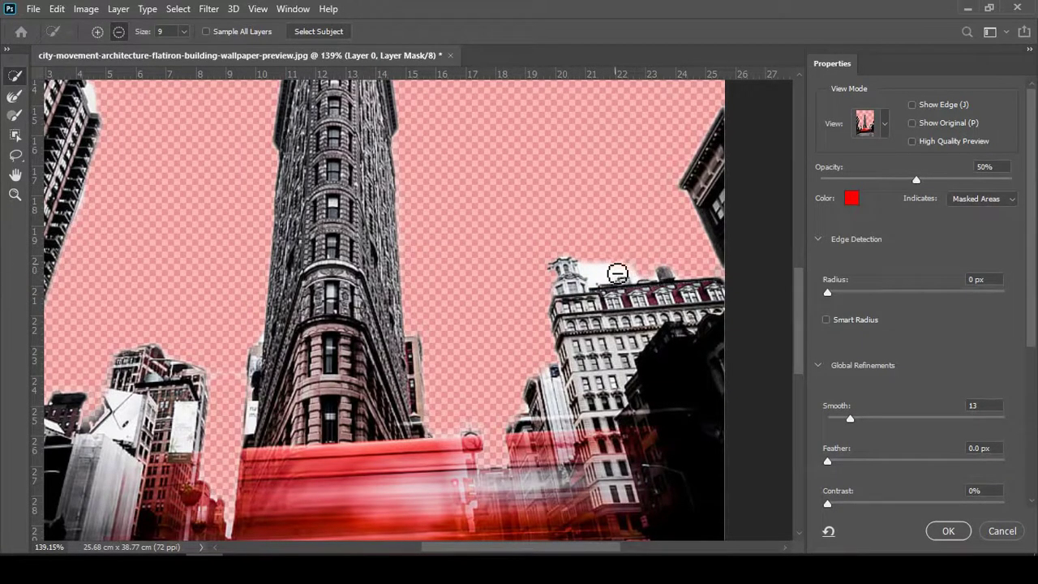
Step: Refine the left building's edge, restoring its water tower, and apply the refined mask
scroll(579, 190, down, 3)
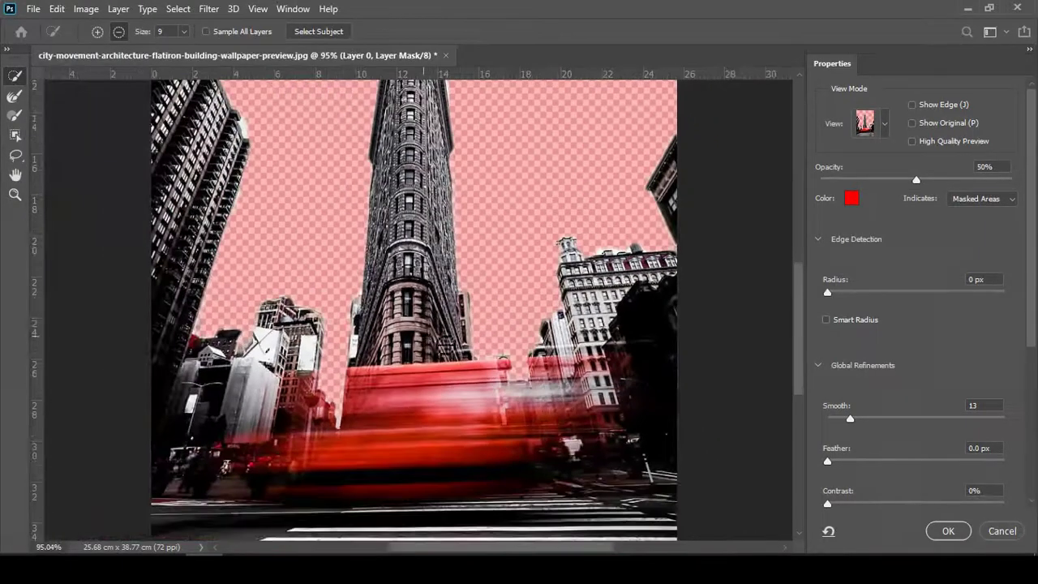
scroll(521, 379, up, 3)
scroll(381, 406, down, 2)
scroll(226, 339, up, 3)
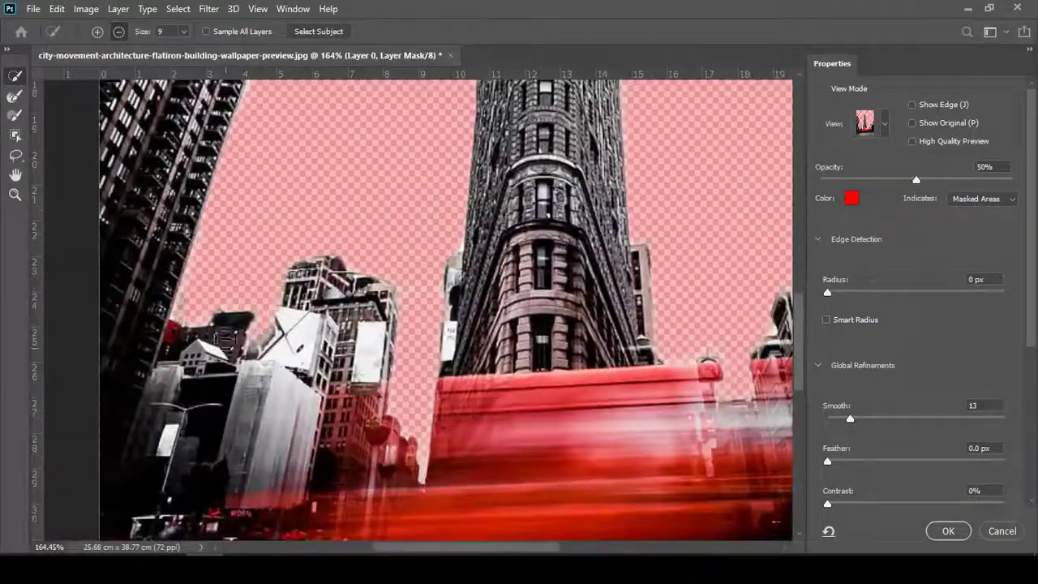
drag(186, 326, 189, 311)
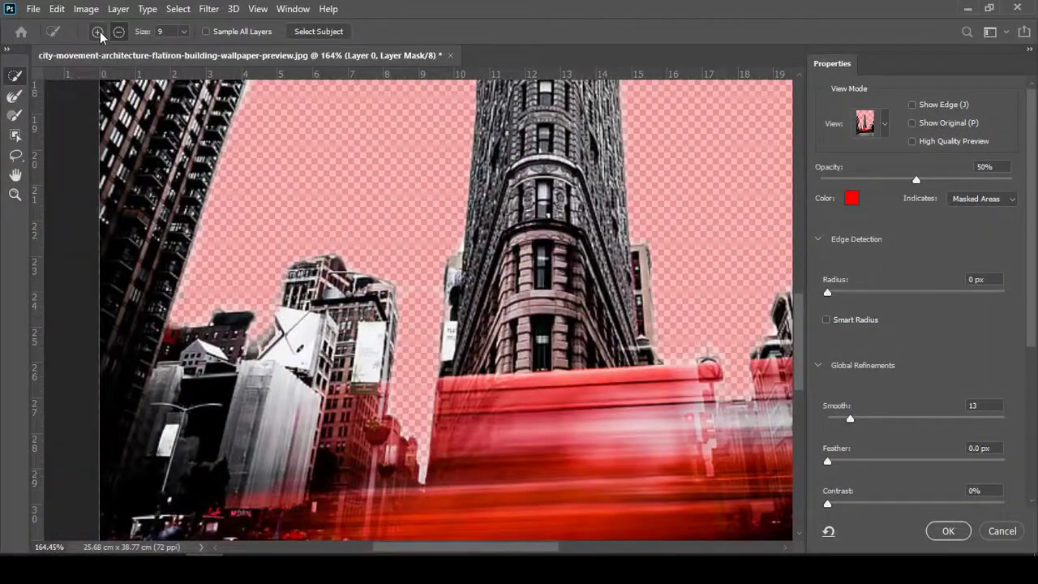
drag(195, 311, 177, 322)
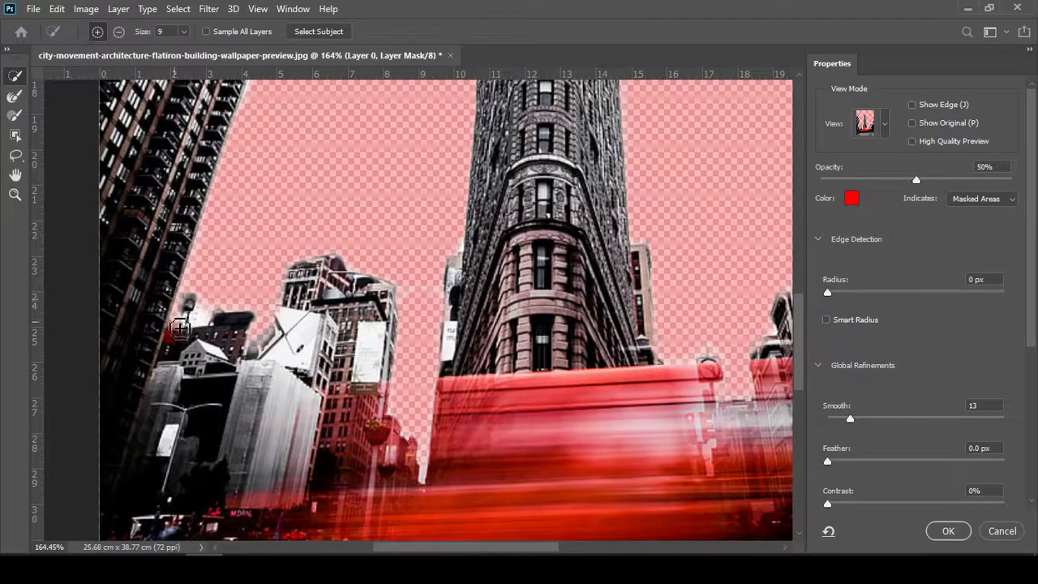
click(119, 32)
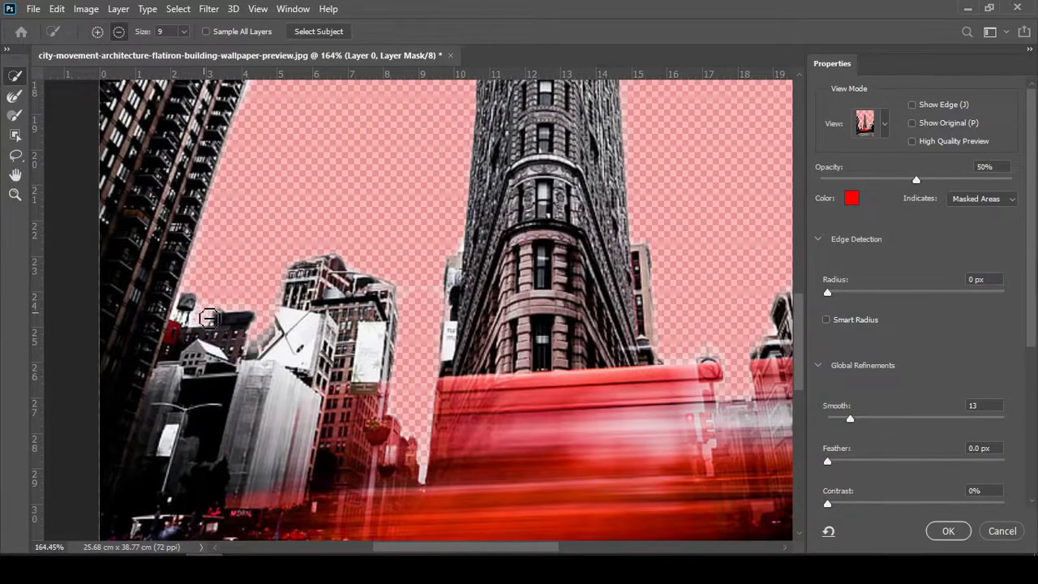
click(942, 532)
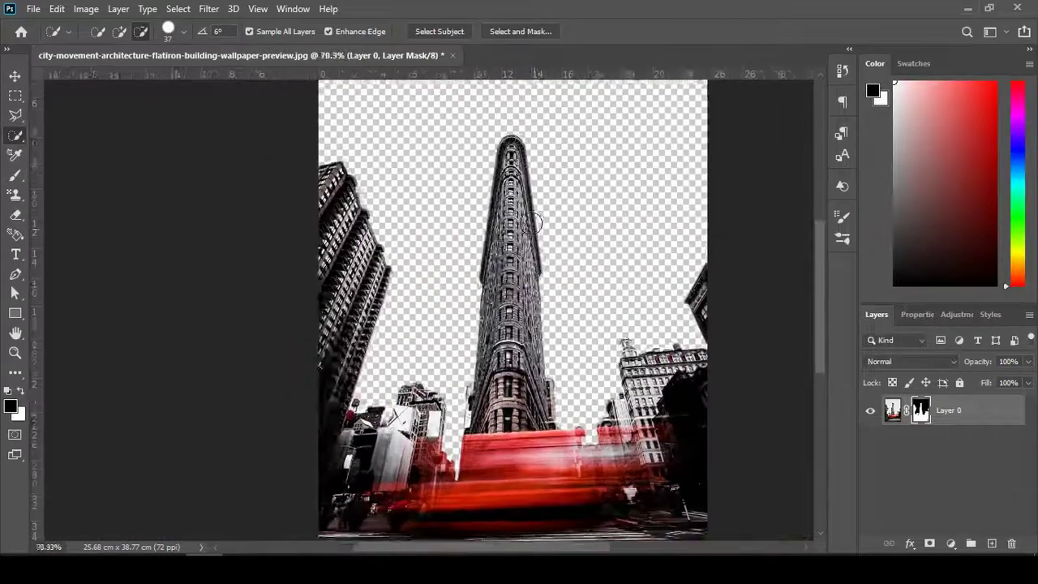
Step: Reopen Select and Mask and erase the white fringe above the Flatiron's tip
scroll(510, 83, up, 3)
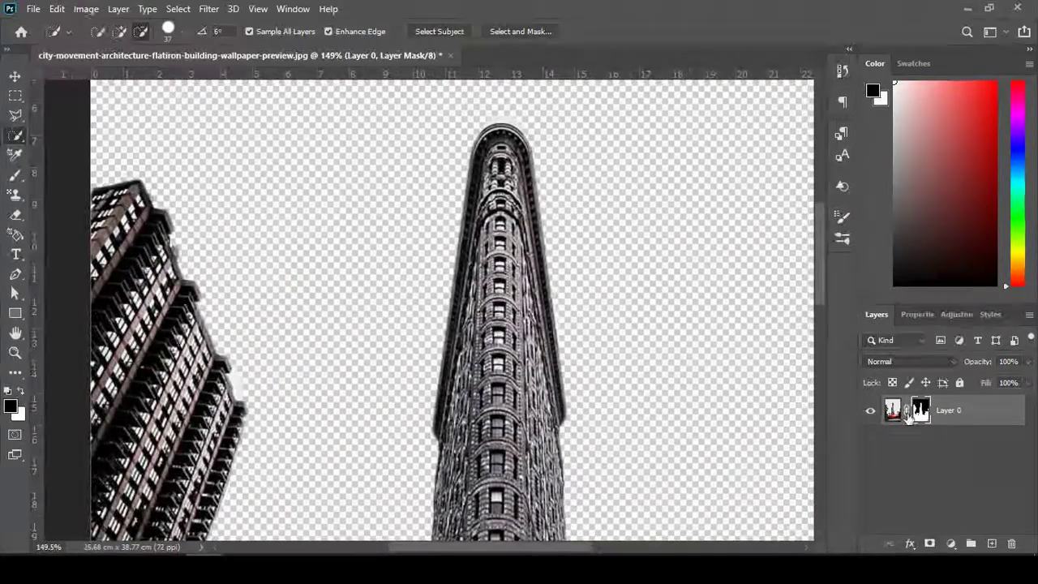
click(520, 32)
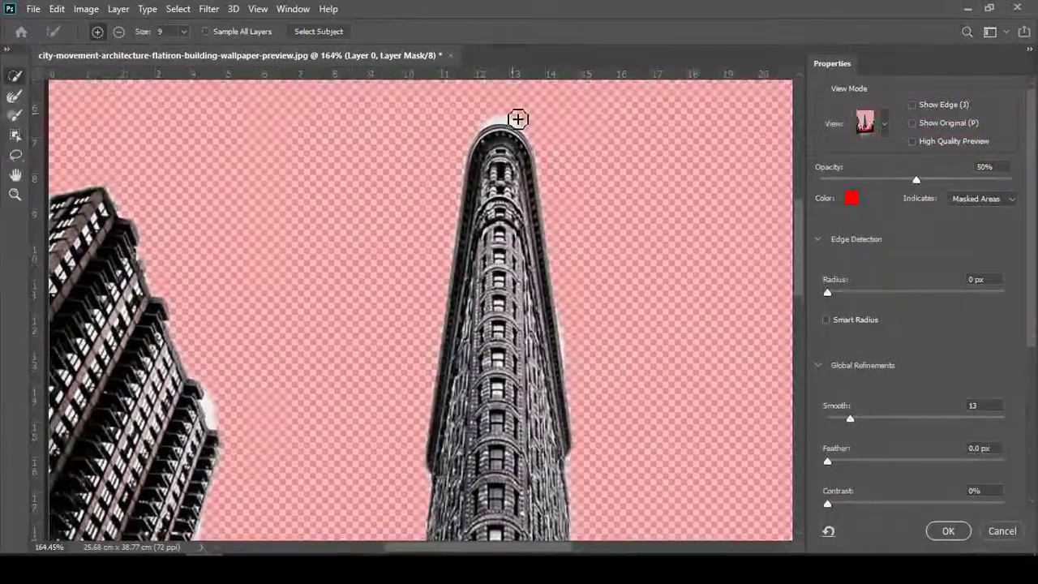
scroll(517, 116, up, 2)
click(119, 30)
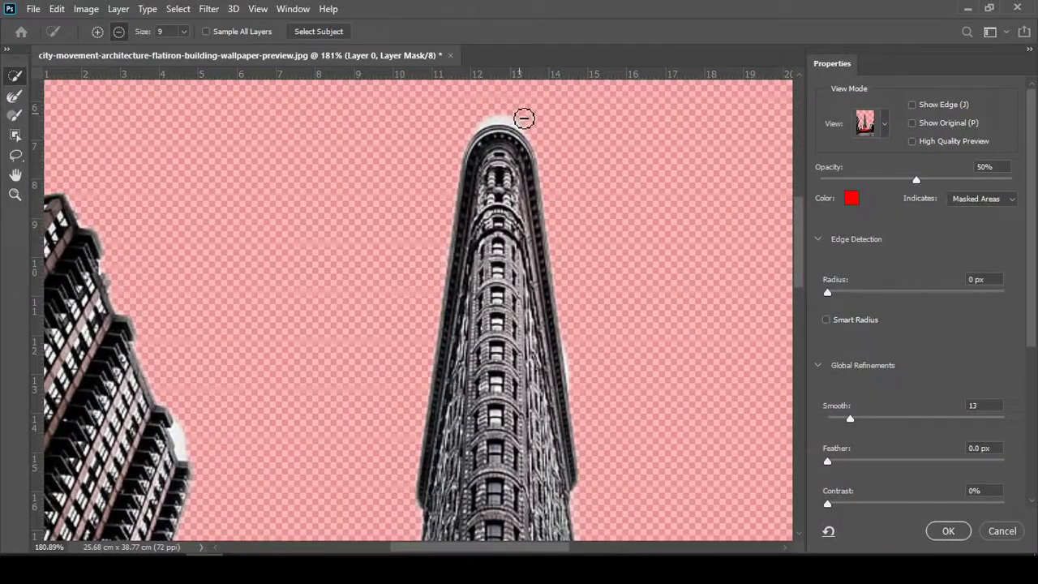
drag(524, 119, 494, 116)
scroll(589, 132, down, 4)
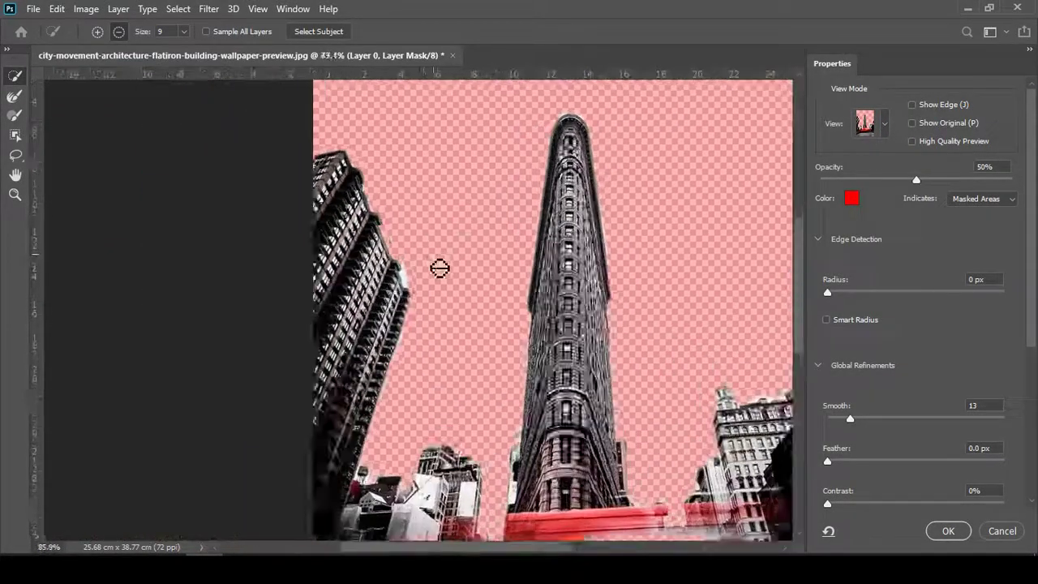
scroll(440, 268, up, 4)
scroll(401, 243, down, 2)
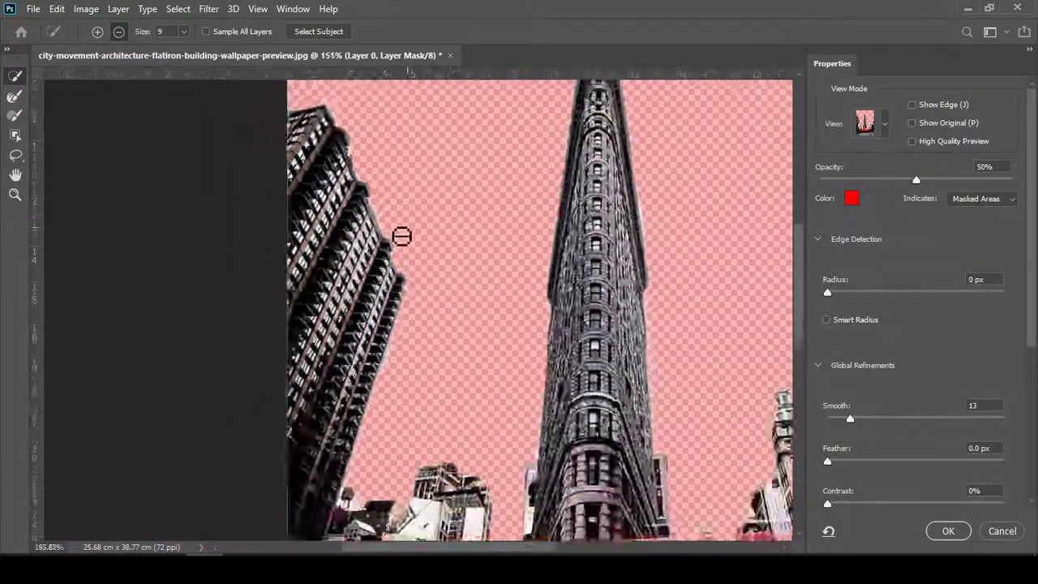
scroll(401, 232, down, 2)
scroll(725, 366, up, 1)
scroll(706, 357, up, 3)
scroll(695, 347, up, 2)
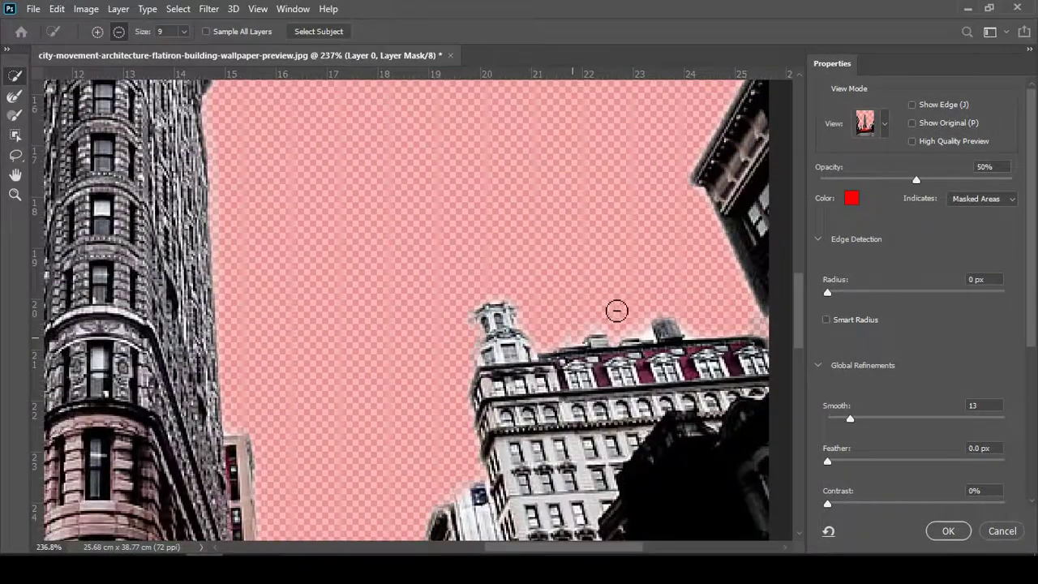
scroll(697, 272, down, 3)
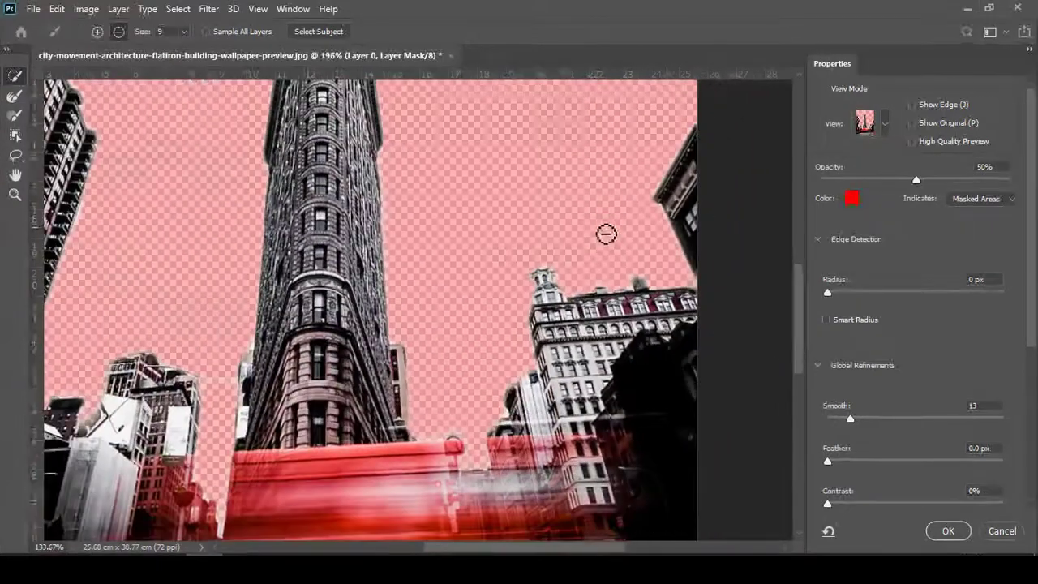
Step: Apply the refined mask and zoom out to fit the view
click(948, 531)
scroll(521, 430, down, 1)
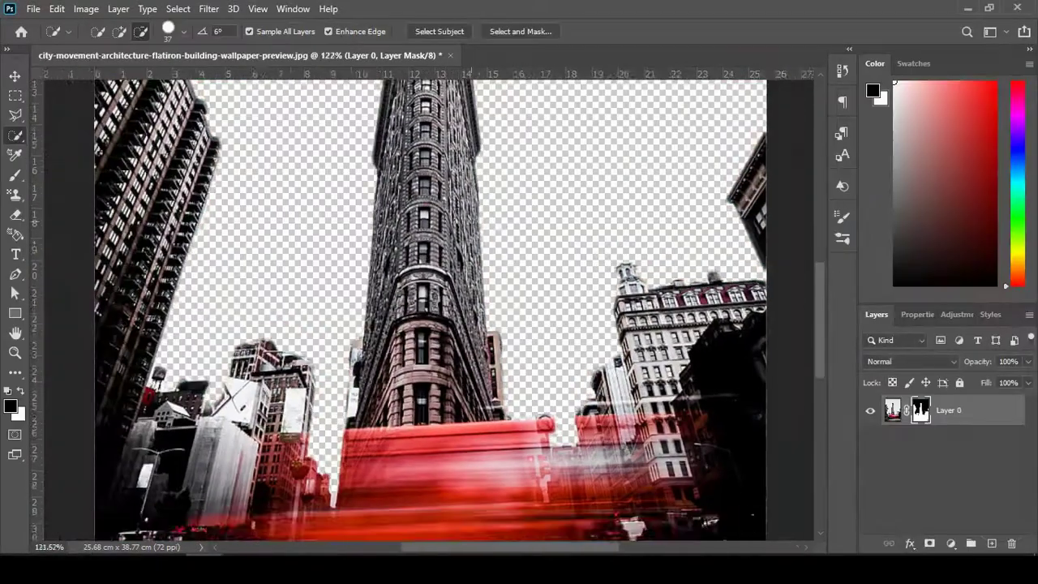
scroll(521, 429, down, 1)
scroll(521, 430, down, 3)
scroll(520, 430, down, 4)
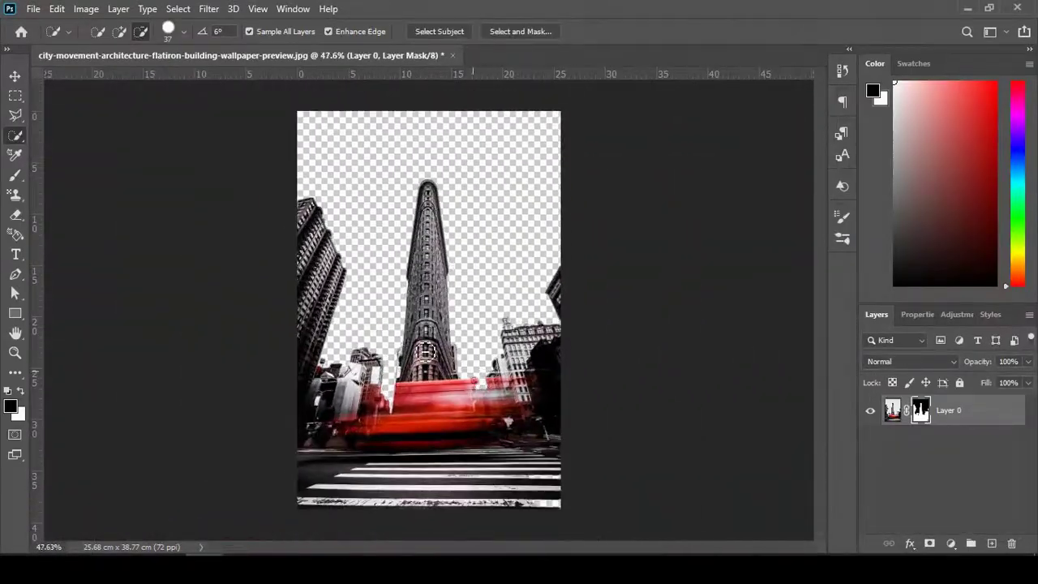
Step: Pen-draw a five-corner diagonal band polygon across the page
click(14, 274)
click(244, 189)
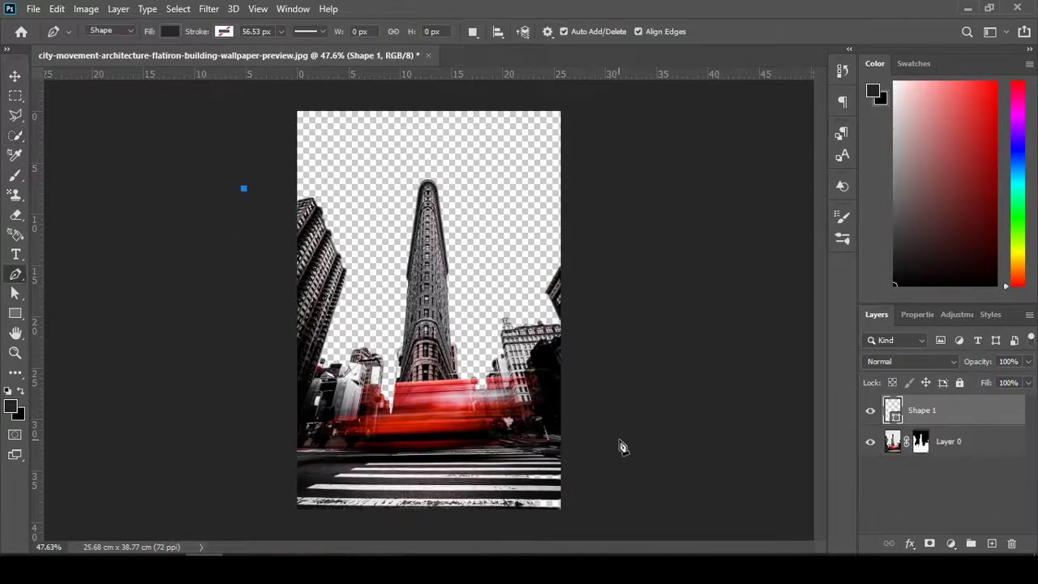
click(619, 442)
click(507, 527)
click(242, 487)
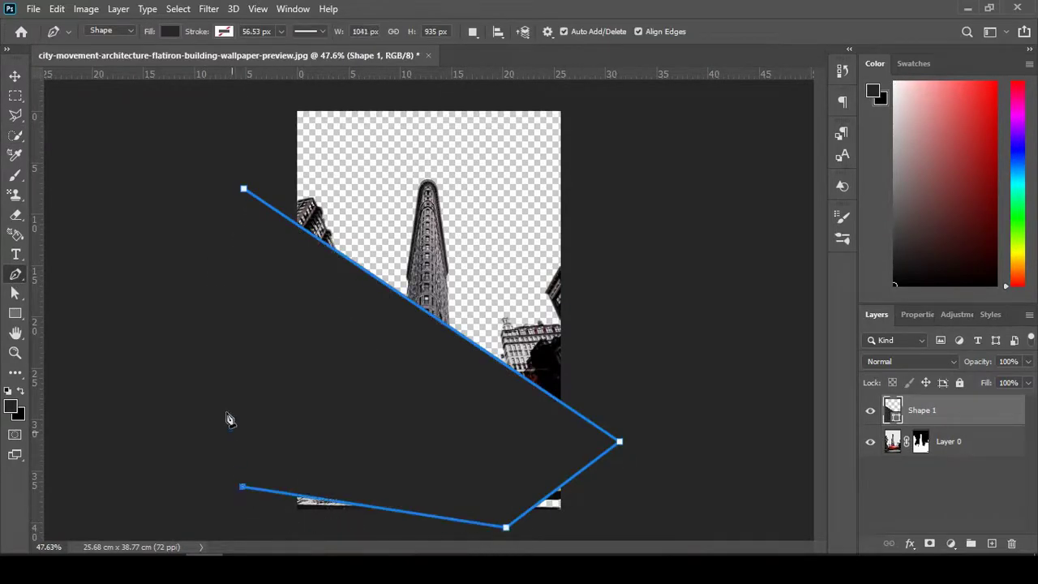
click(199, 308)
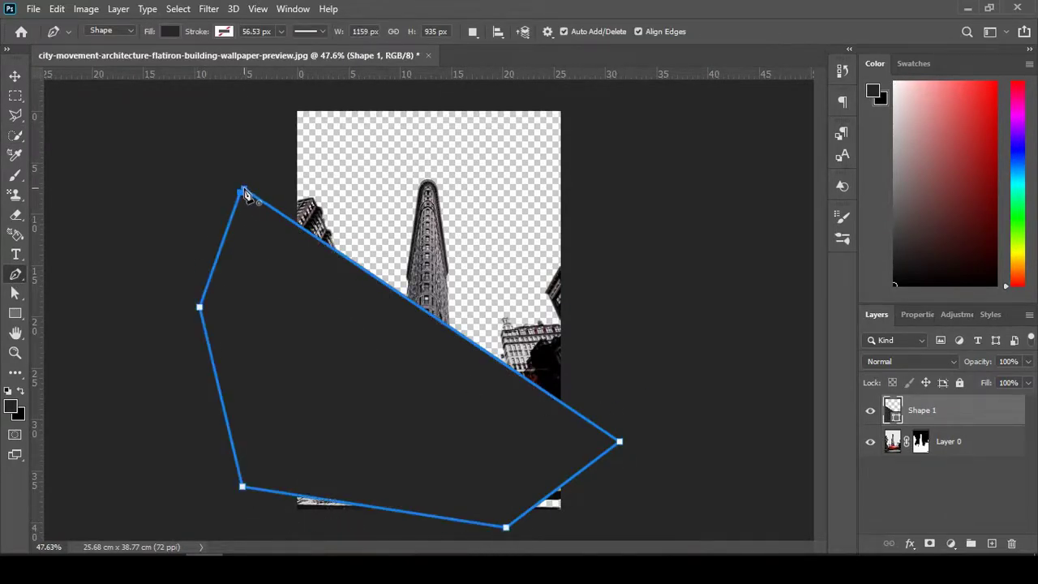
Step: Fill the band with red #ff3c3c and move Shape 1 below Layer 0
click(170, 32)
click(264, 61)
click(763, 170)
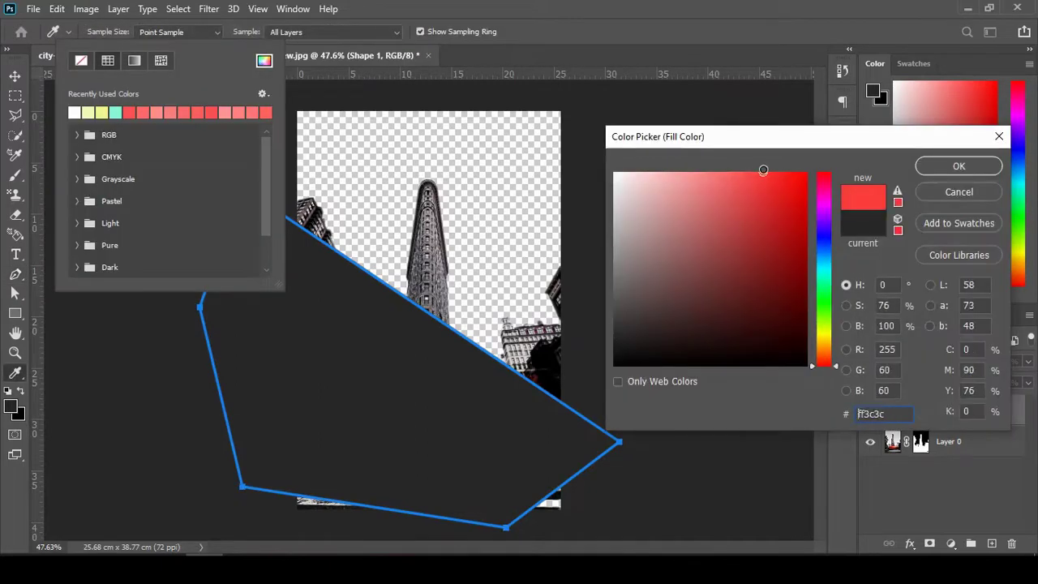
click(959, 167)
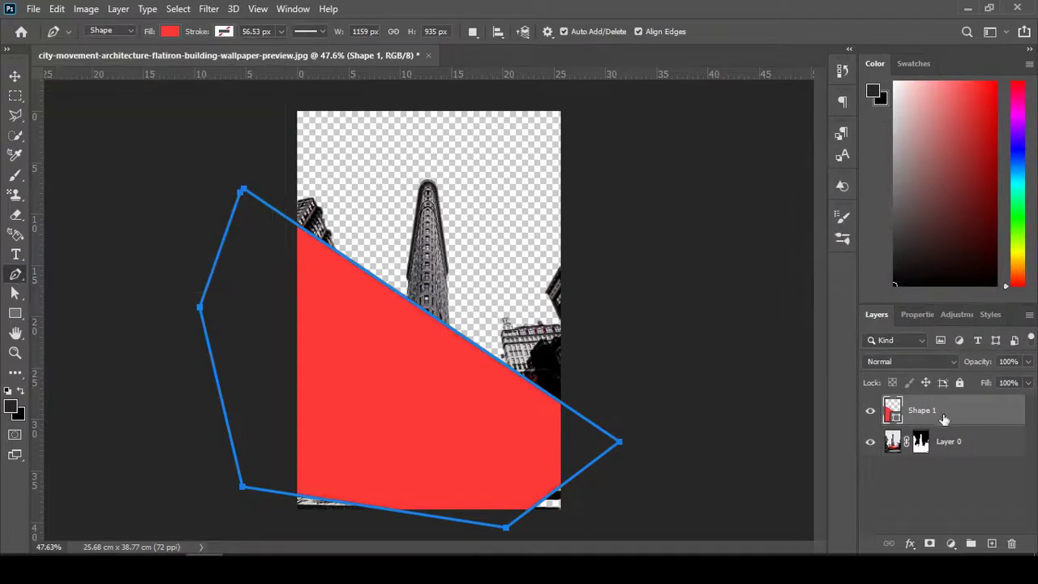
drag(946, 418, 943, 475)
click(943, 496)
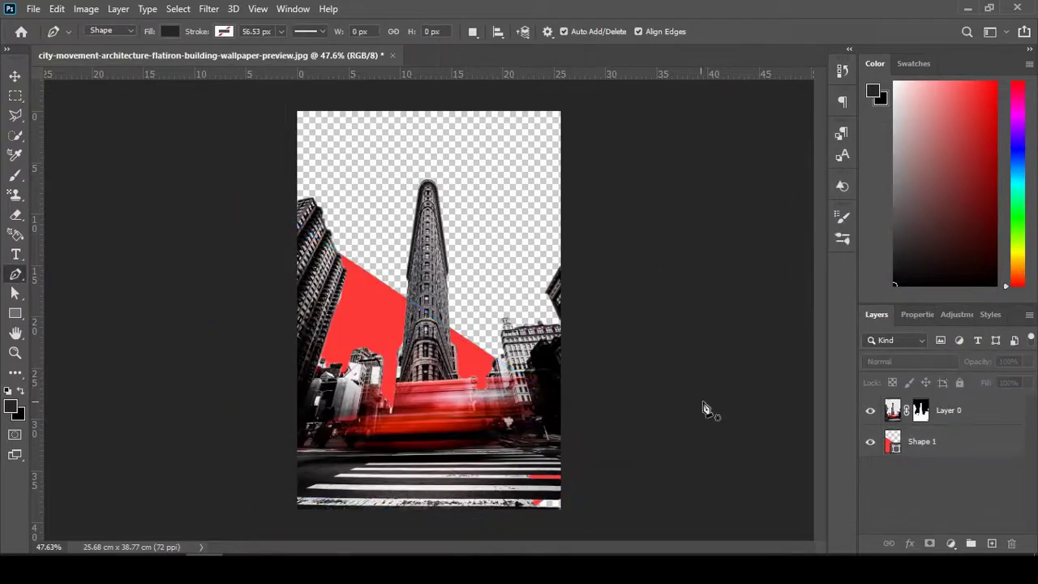
Step: Pen-draw a second six-corner diagonal band polygon, closing it at its start
click(274, 157)
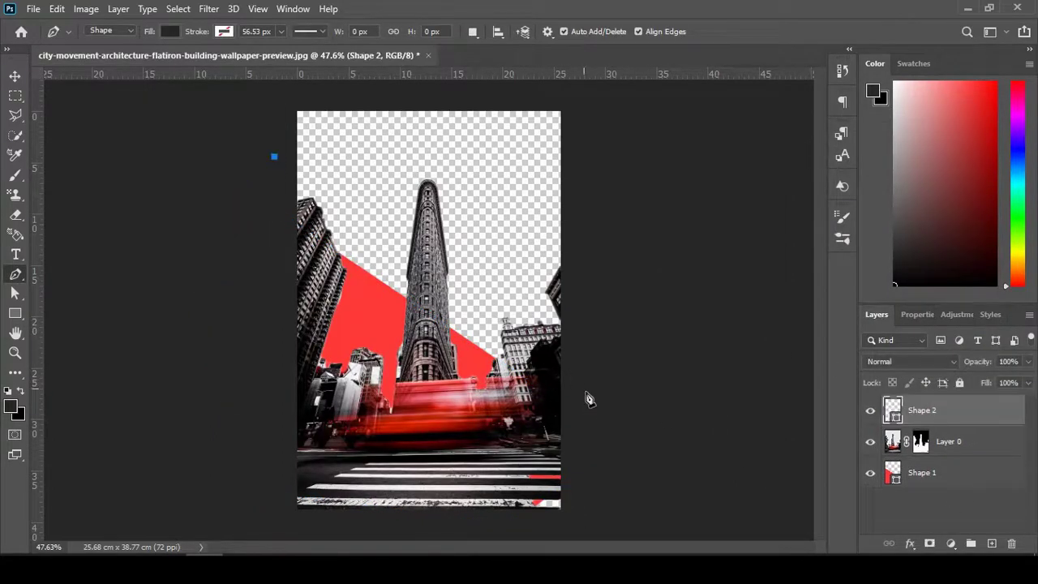
click(604, 408)
click(589, 531)
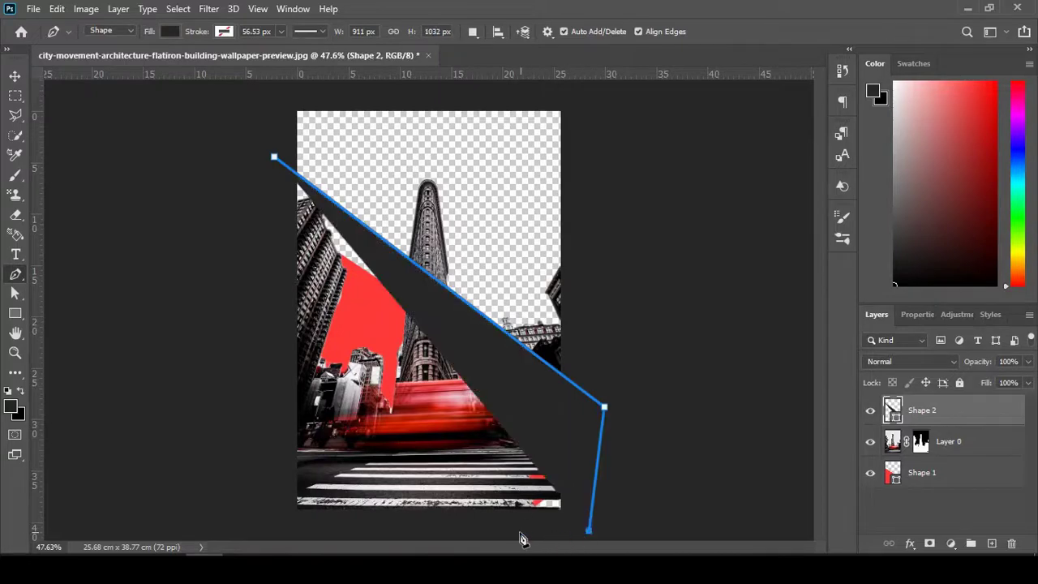
click(519, 532)
click(289, 505)
click(236, 416)
click(274, 157)
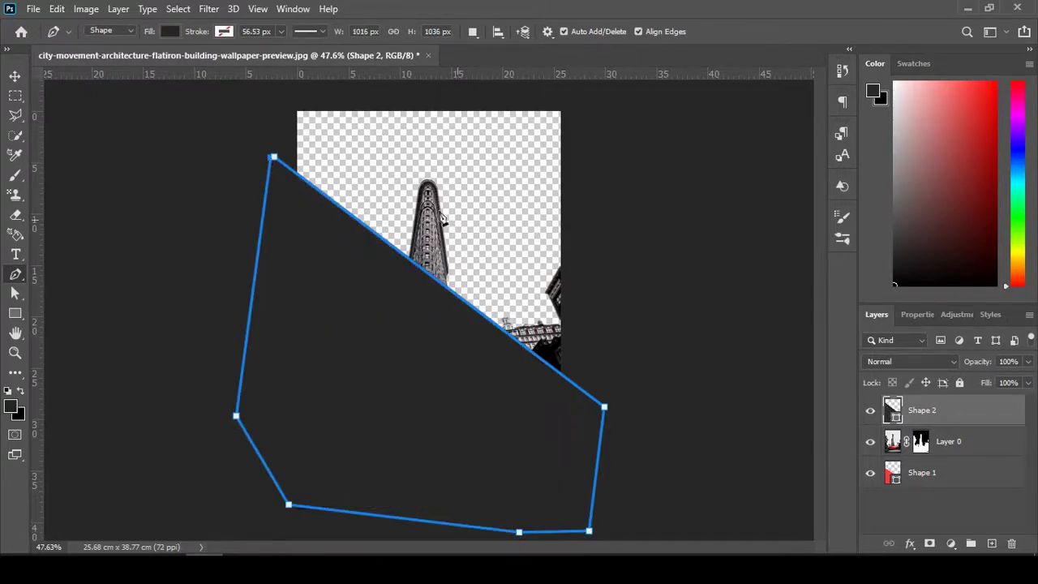
Step: Fill Shape 2 with salmon #fd6666, move it below Shape 1, and select Layer 0's mask
click(169, 32)
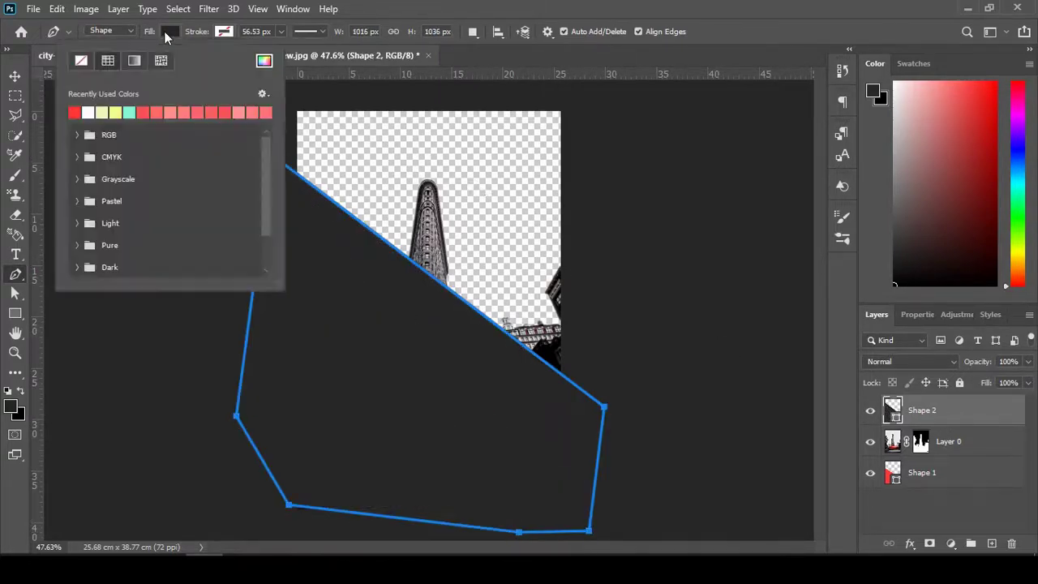
click(264, 61)
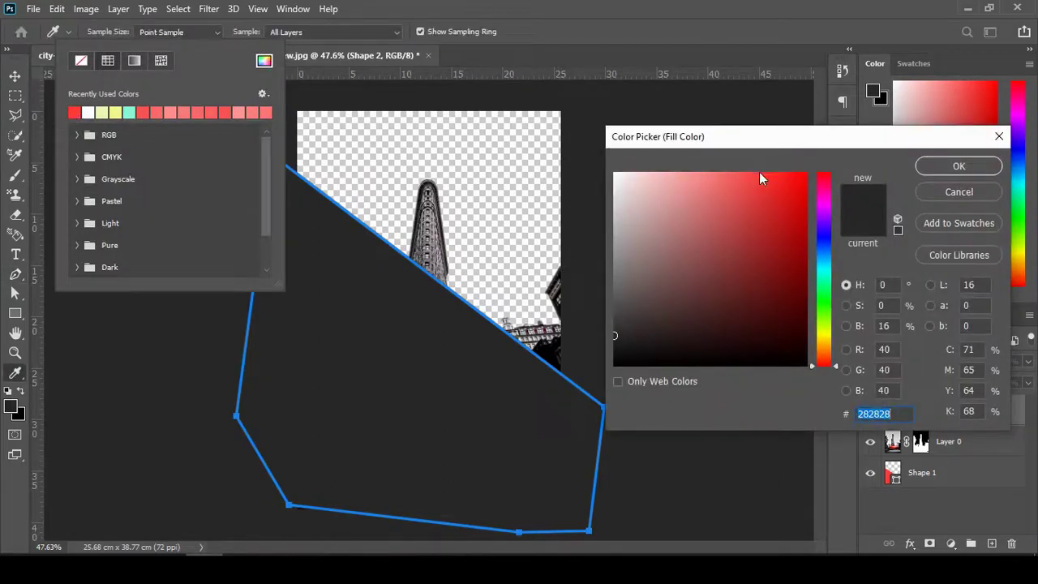
click(730, 176)
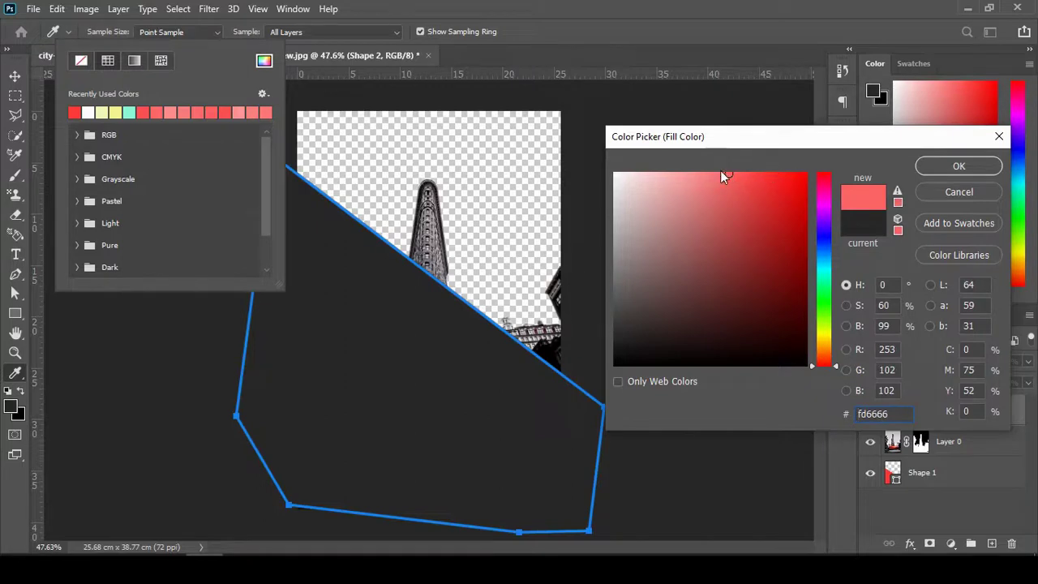
click(947, 167)
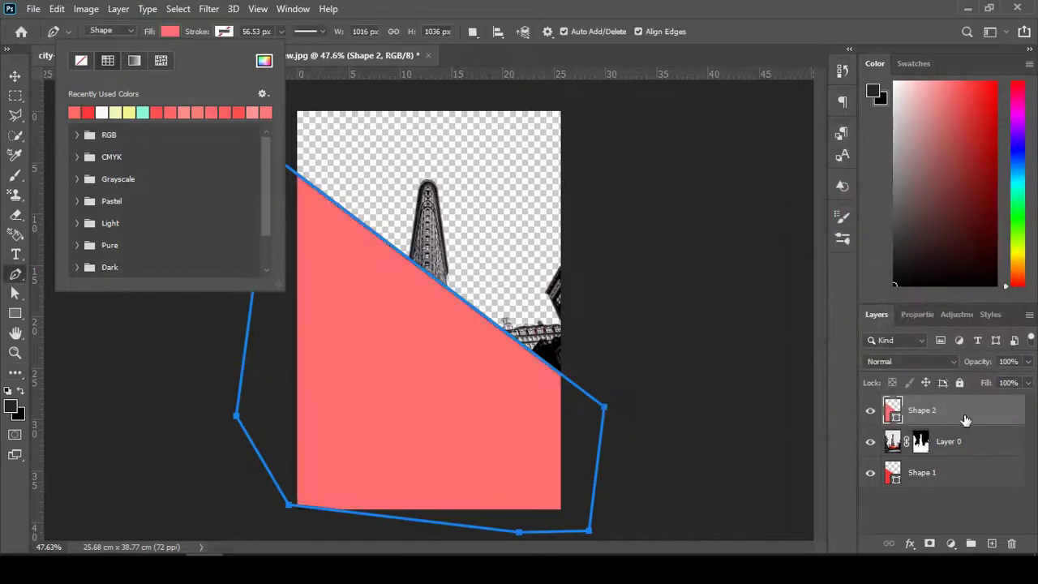
drag(962, 417, 980, 510)
click(958, 519)
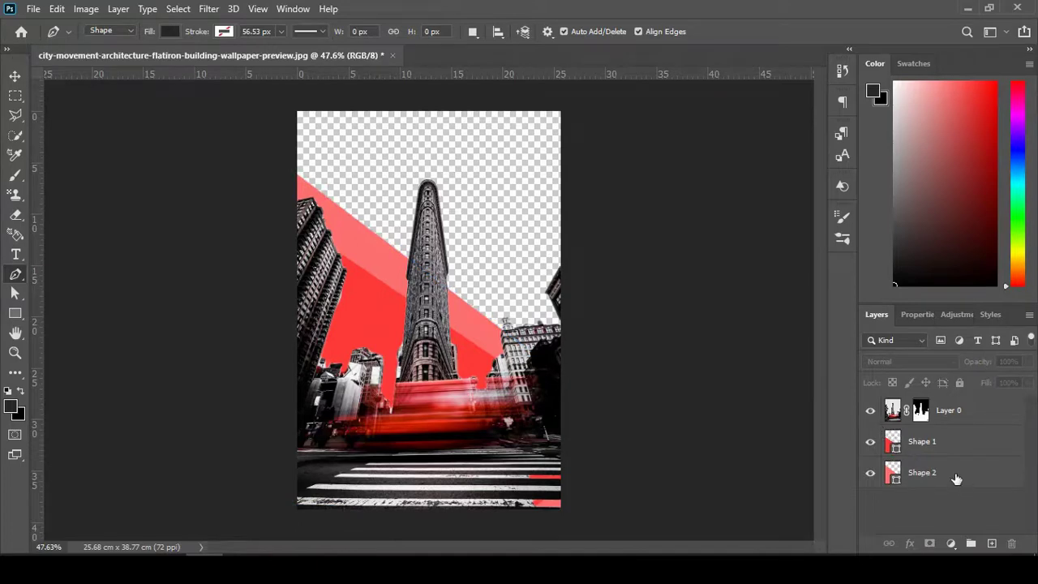
click(922, 412)
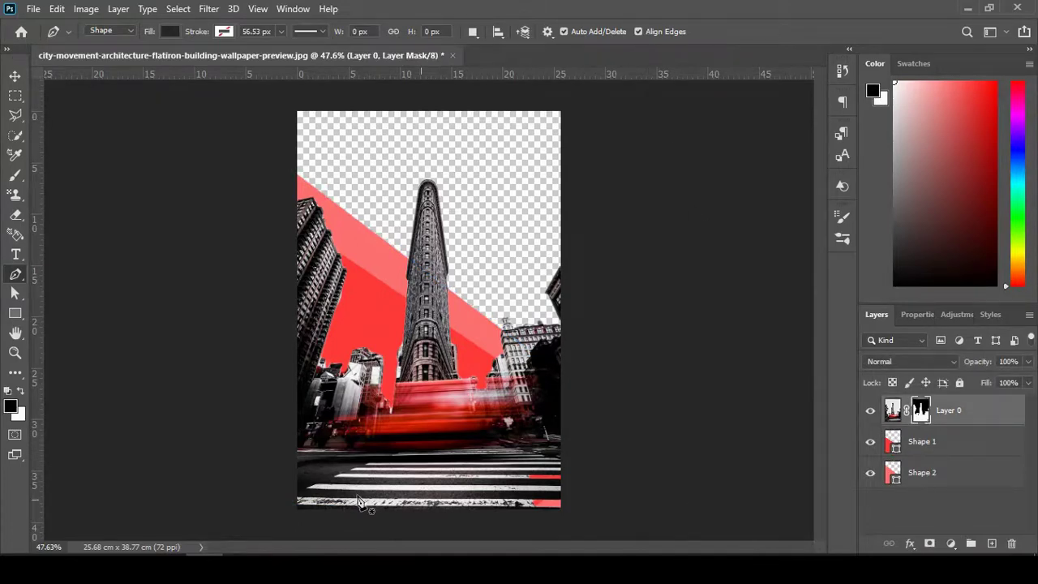
click(205, 519)
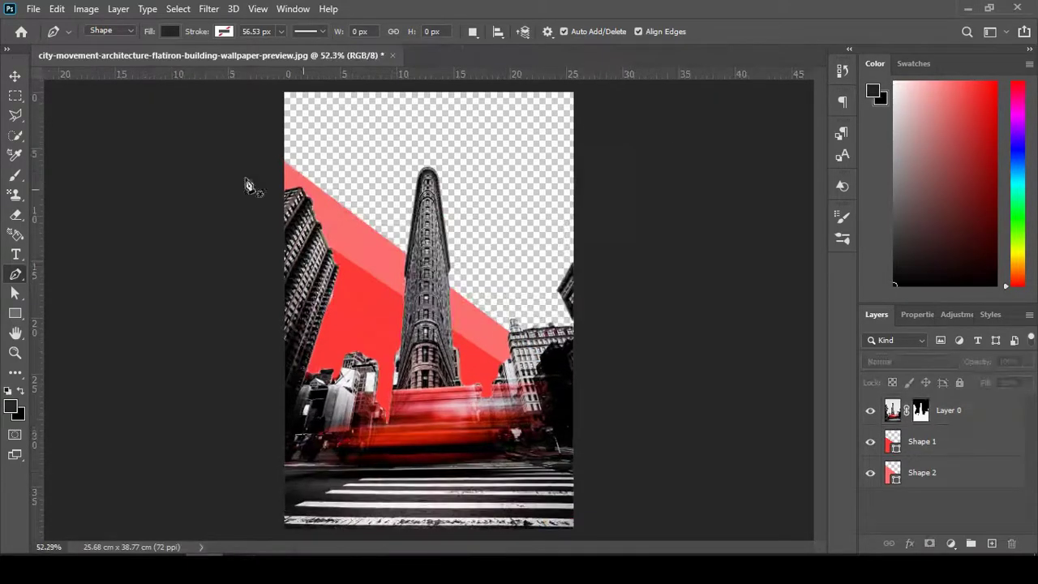
Step: Pen-draw a third six-corner diagonal band polygon and close it
click(259, 113)
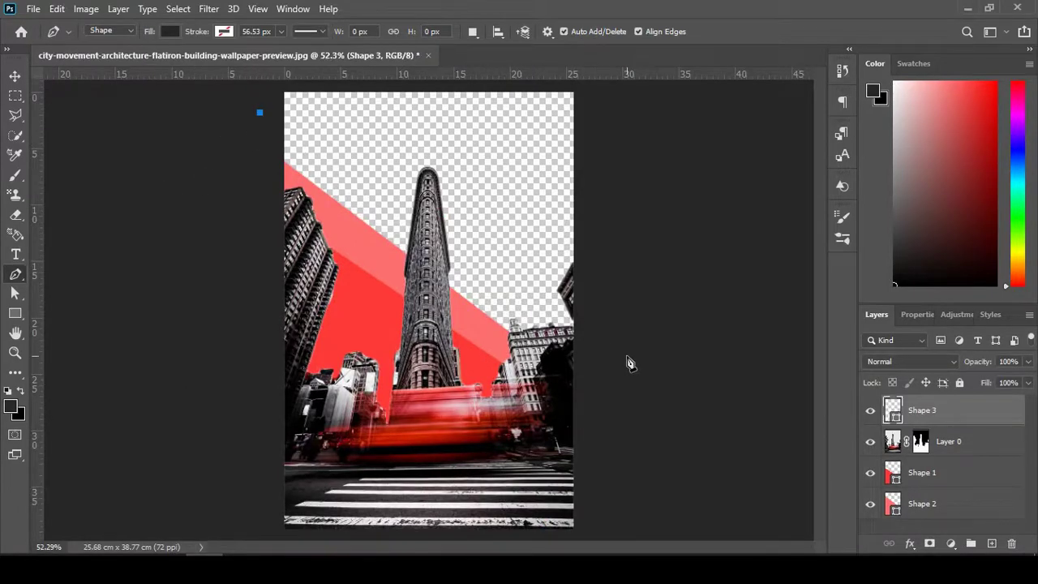
click(627, 356)
scroll(594, 436, down, 2)
click(582, 517)
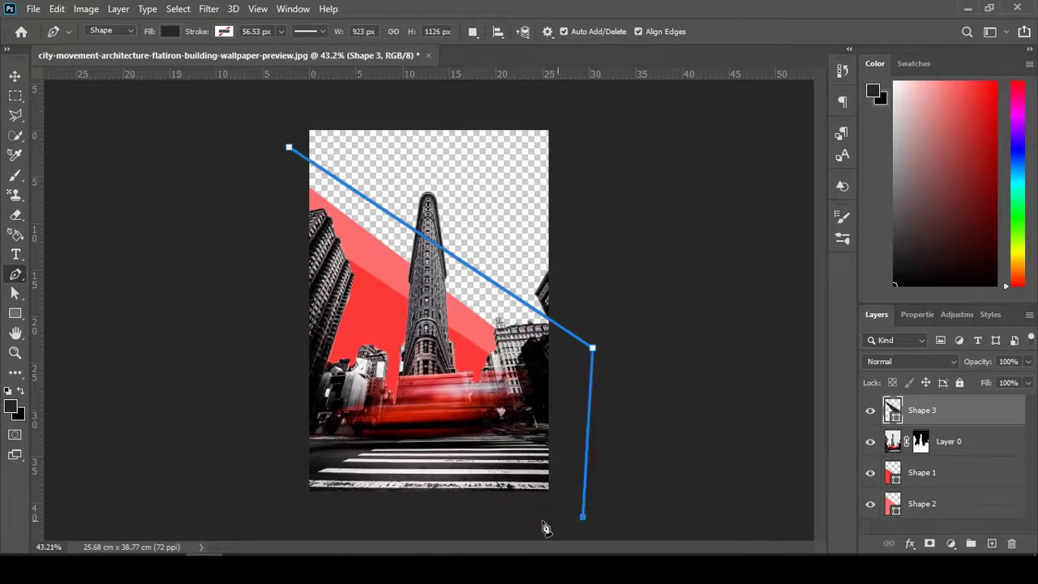
click(408, 532)
click(260, 500)
click(244, 313)
click(289, 148)
Step: Fill Shape 3 with pale pink #fd8585 and move it to the bottom of the stack
click(174, 32)
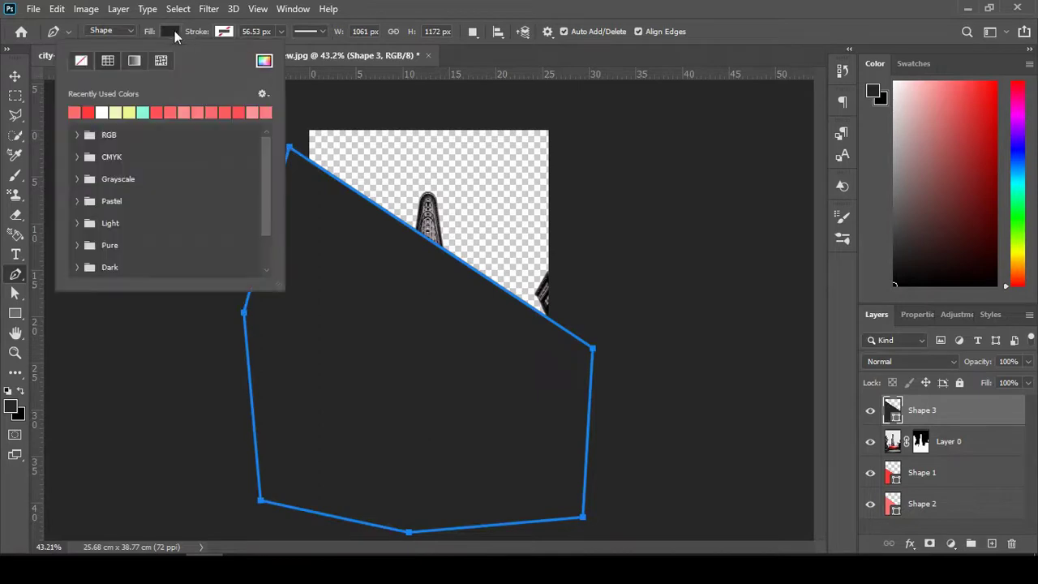
click(74, 111)
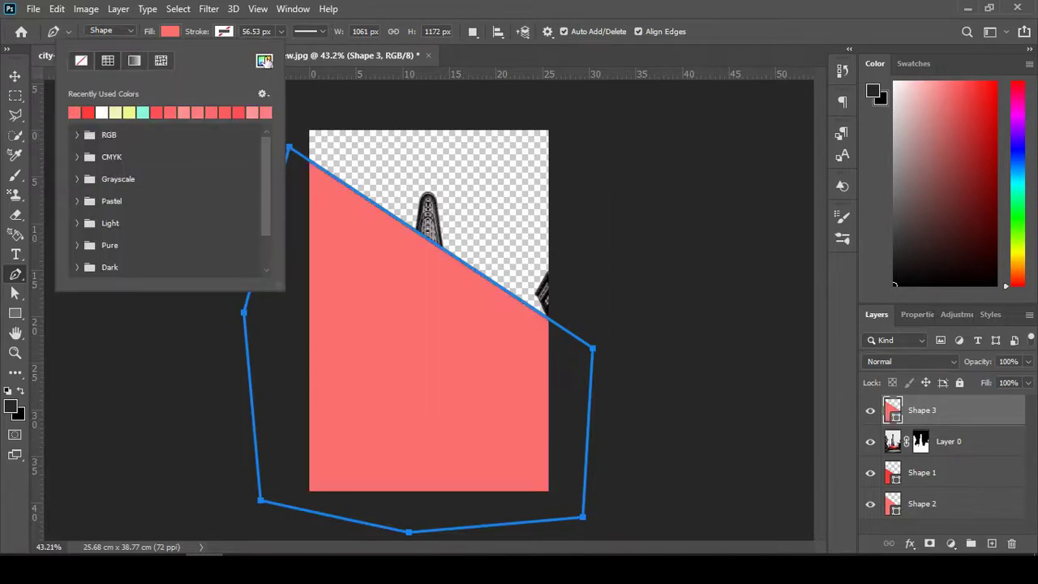
click(264, 60)
click(705, 173)
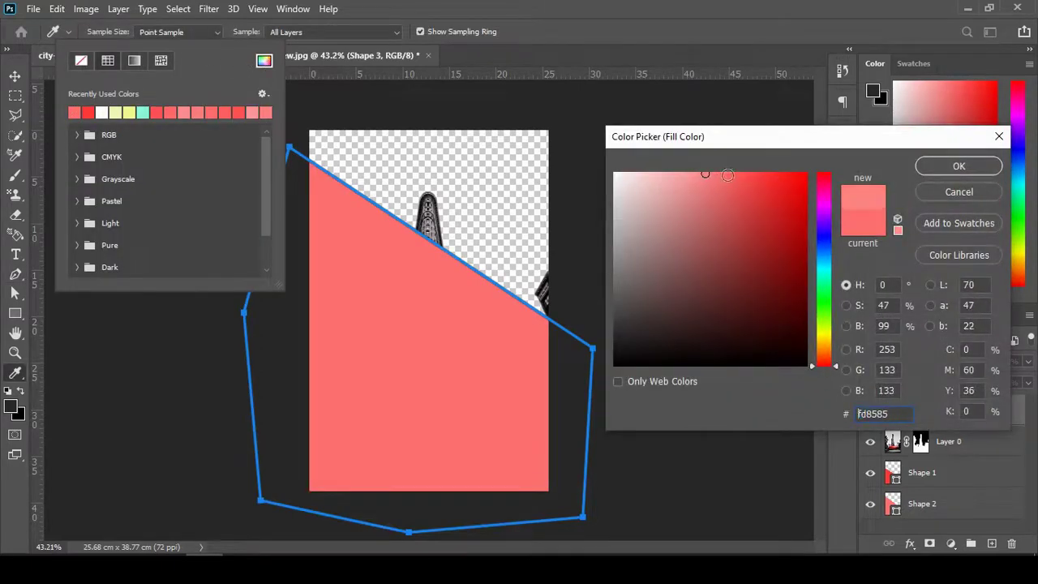
click(957, 166)
drag(960, 409, 954, 530)
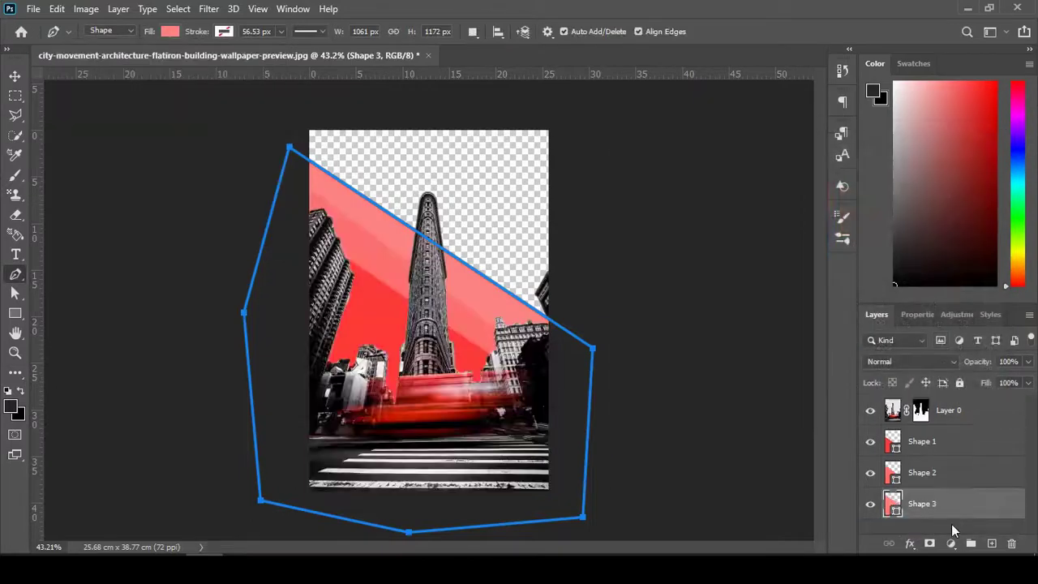
click(917, 534)
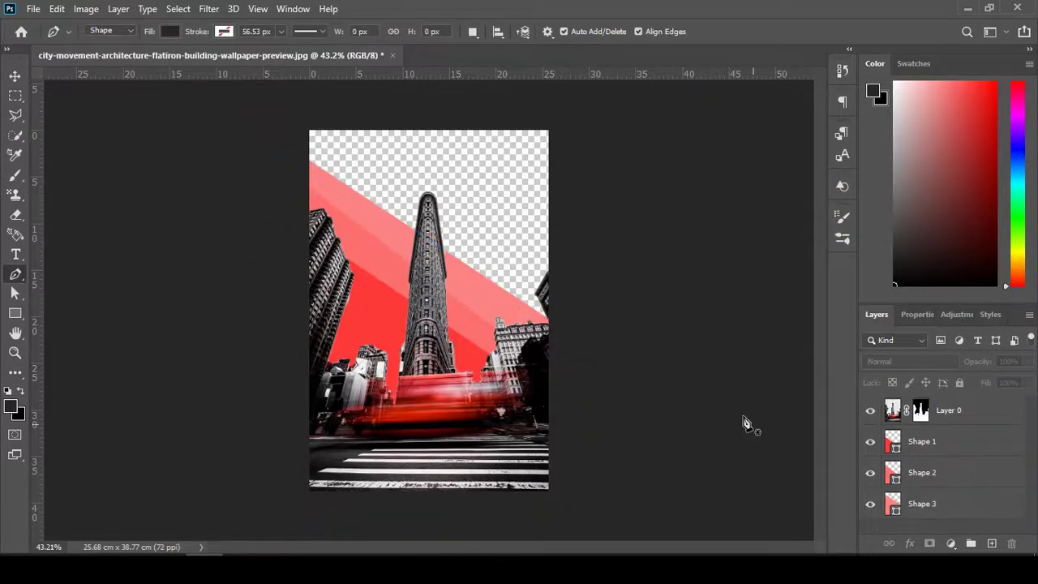
Step: Undo a stray extra shape and rotate the Shape 3 band slightly clockwise
click(515, 315)
key(ctrl+z)
key(ctrl+z)
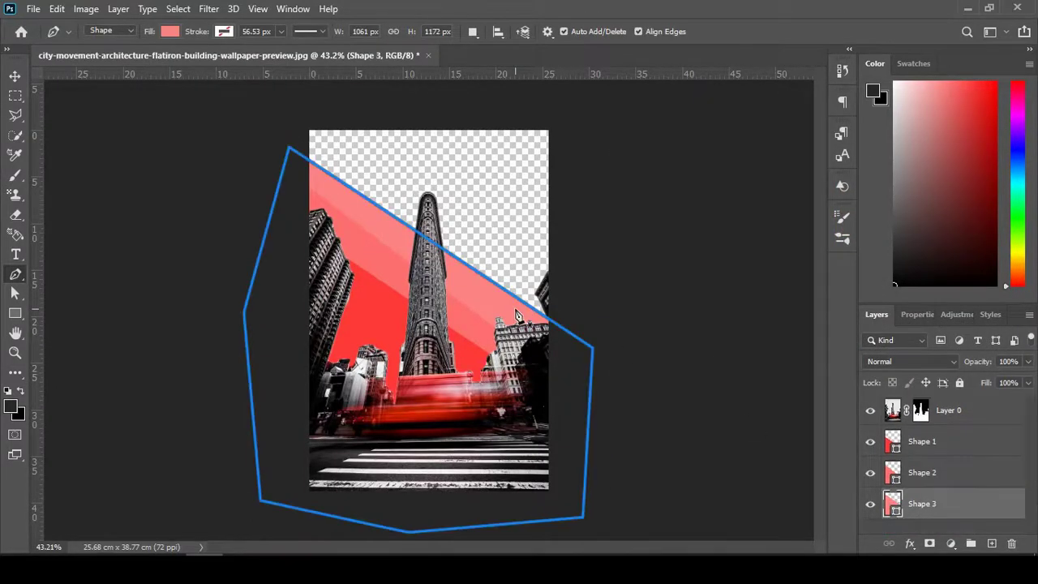
key(ctrl+t)
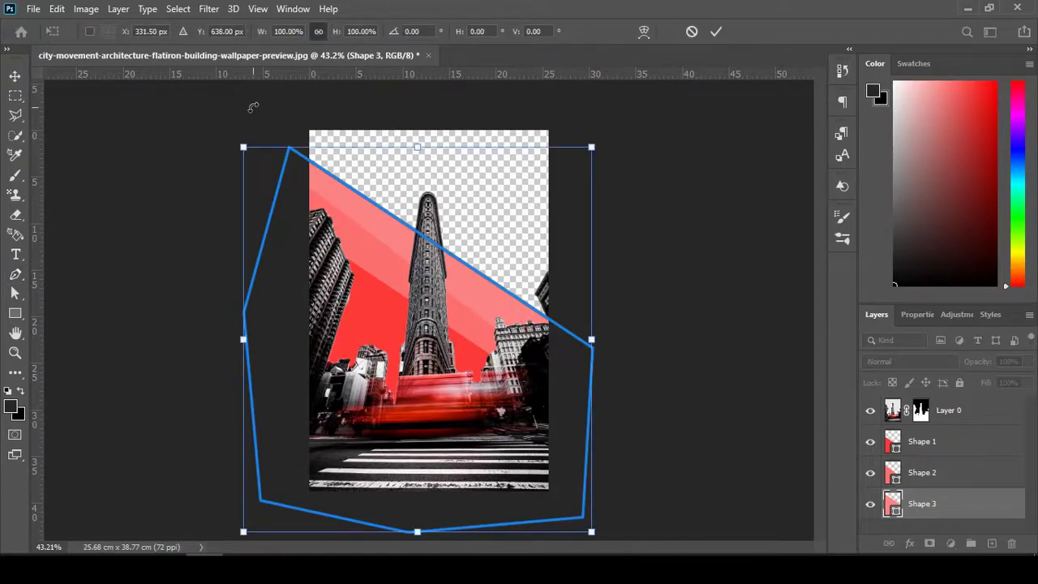
drag(253, 107, 266, 107)
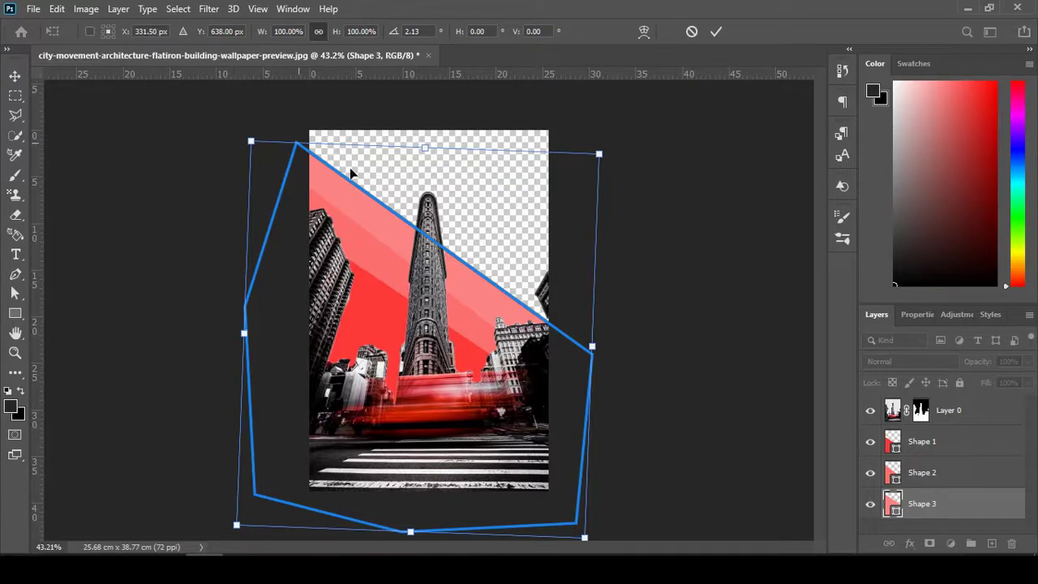
click(713, 30)
Step: Change Shape 2's fill to coral #fe6767
click(923, 481)
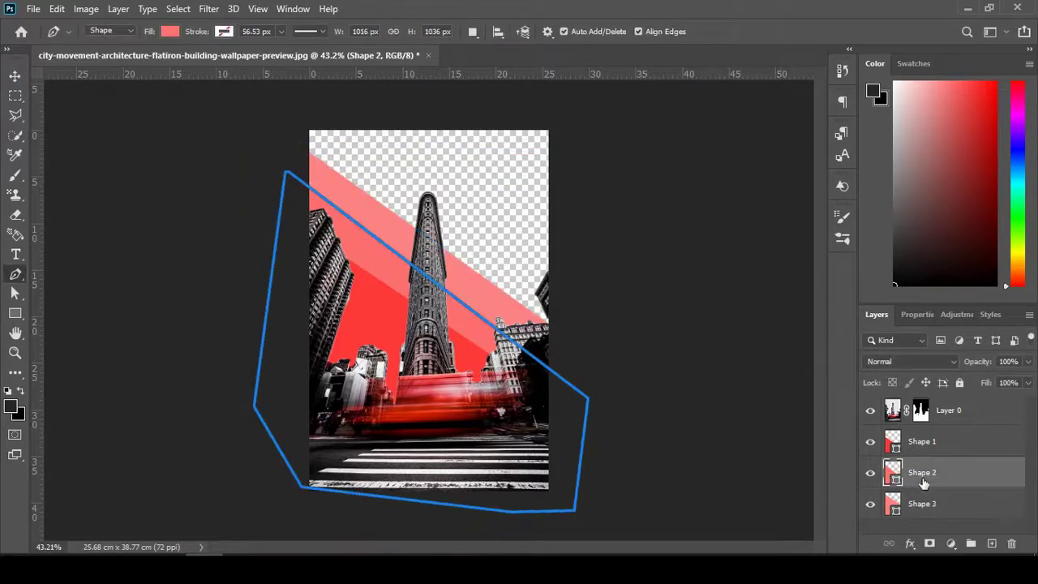
click(169, 30)
click(264, 61)
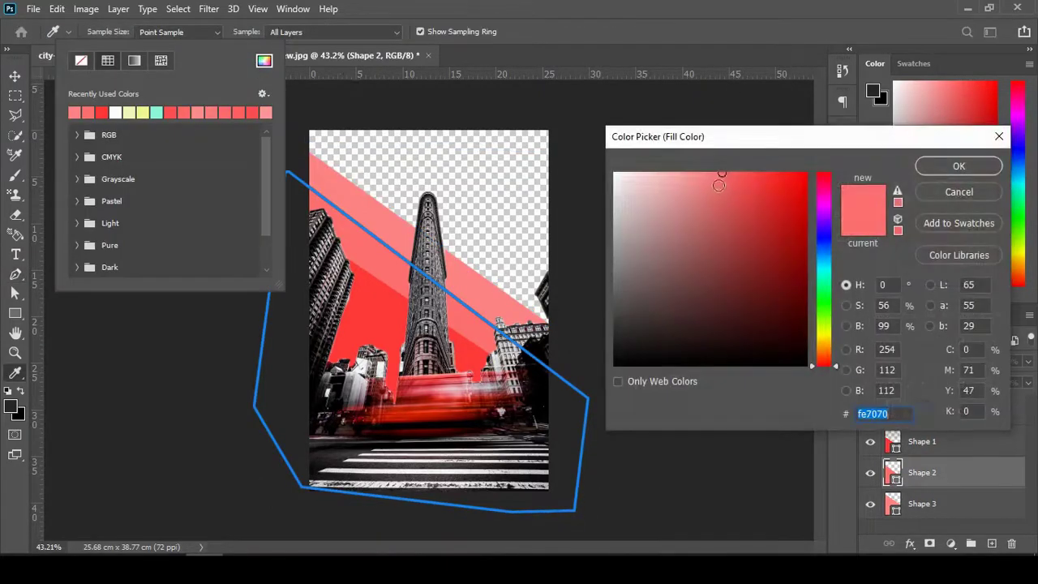
click(957, 166)
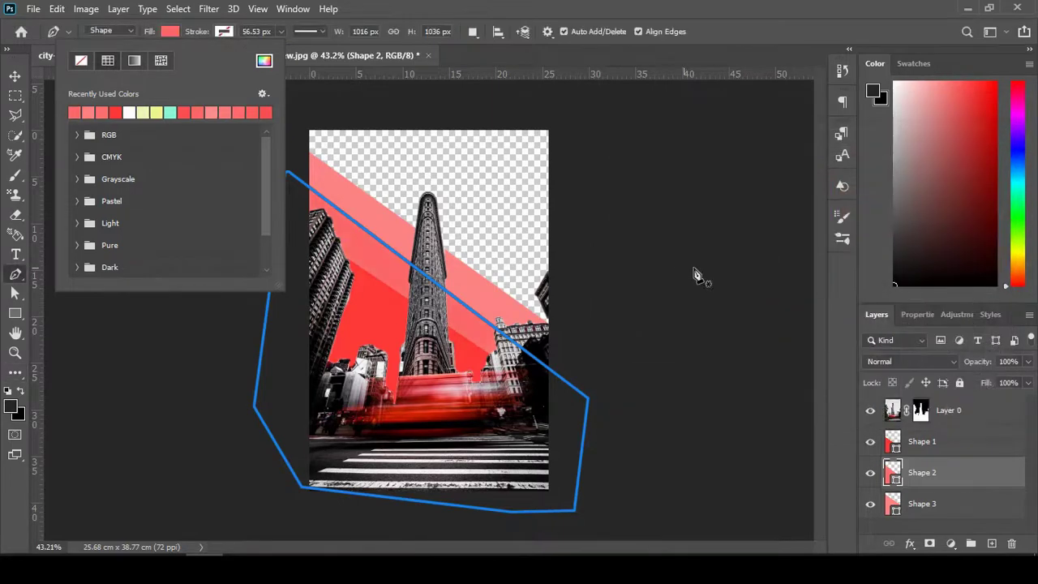
click(885, 524)
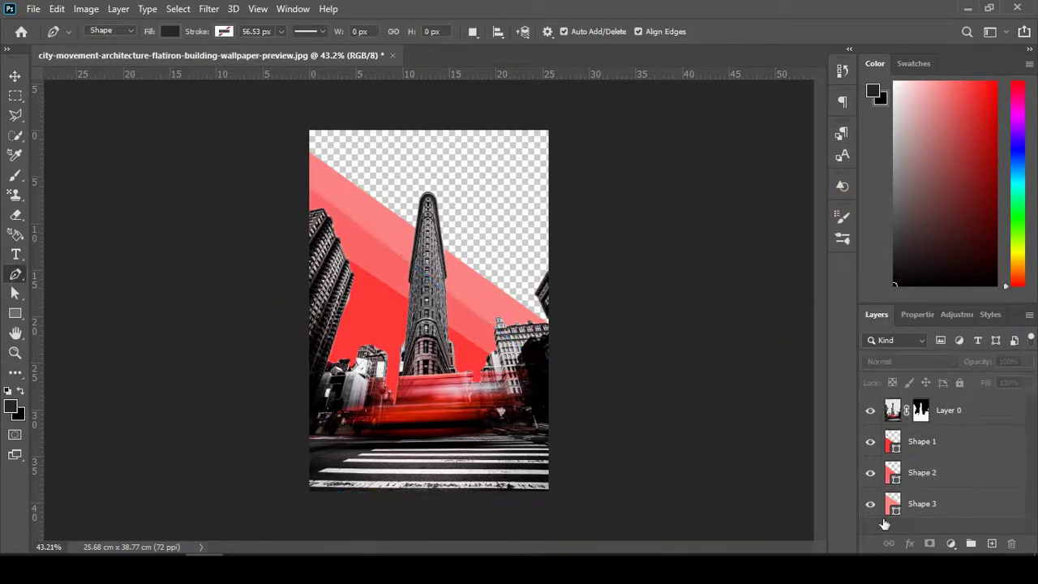
scroll(371, 234, up, 1)
scroll(373, 236, up, 1)
scroll(417, 255, down, 1)
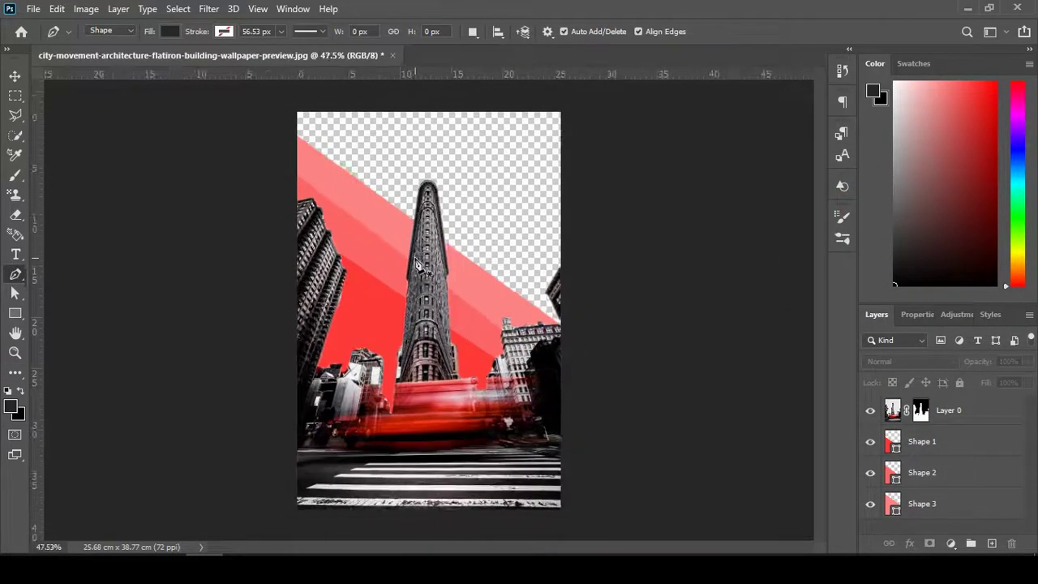
scroll(415, 268, down, 1)
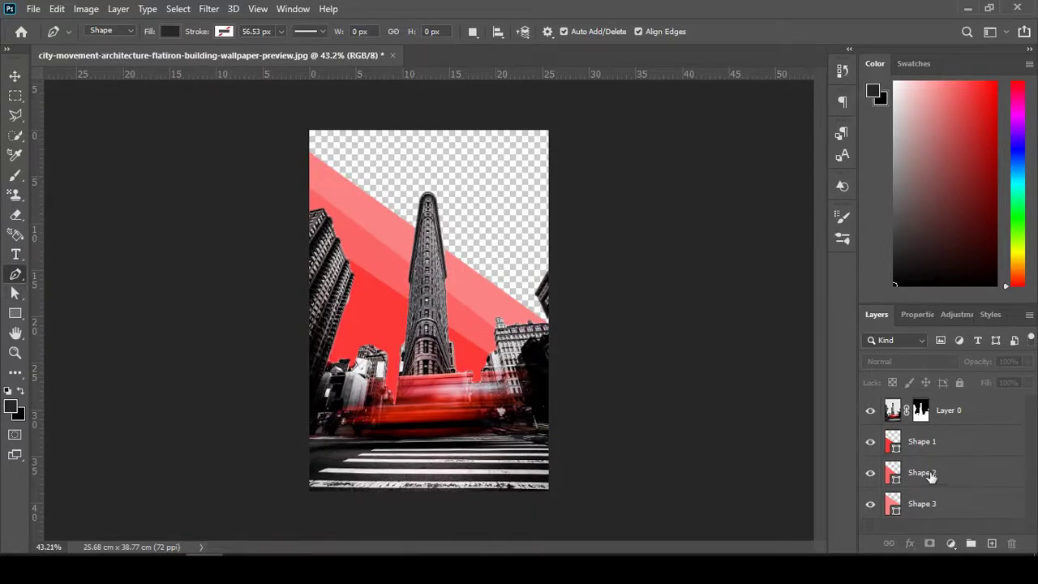
Step: Tilt Shape 3 to about 3.75° and scale it to roughly 98%
click(929, 508)
key(ctrl+t)
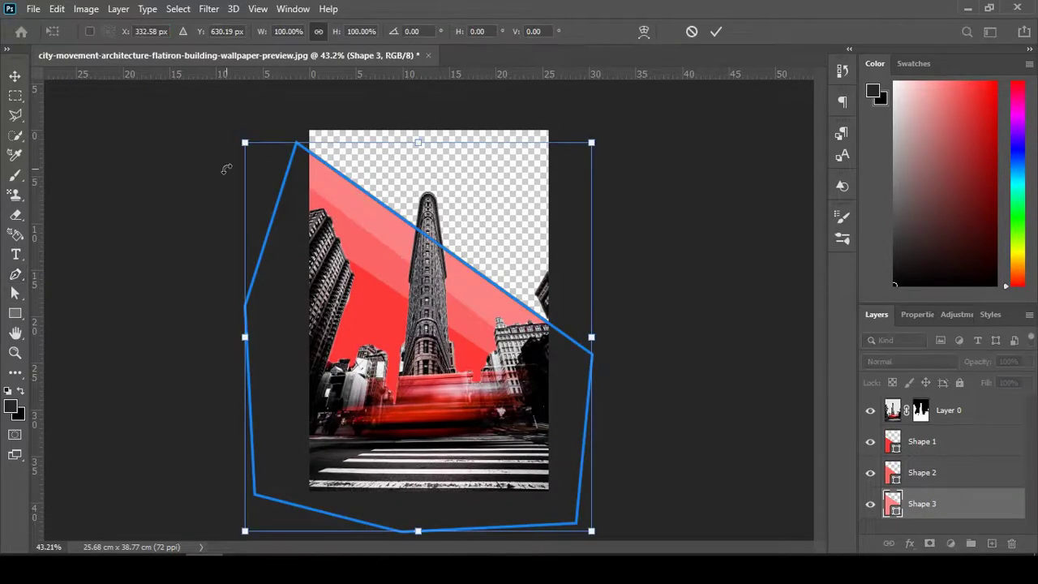
mouse_move(227, 167)
mouse_down()
mouse_move(224, 148)
mouse_move(251, 146)
mouse_up()
drag(600, 150, 597, 162)
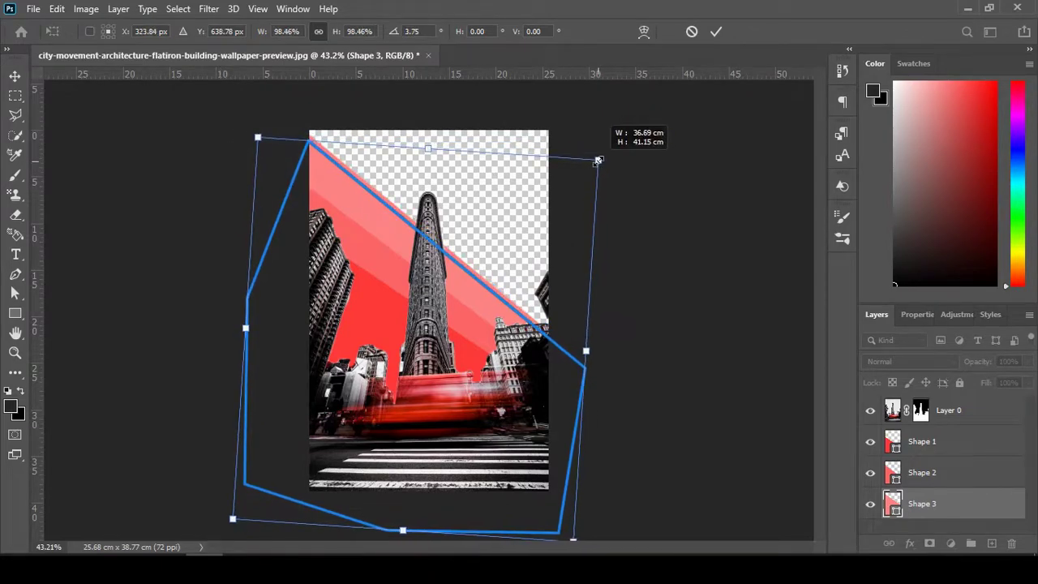
click(717, 31)
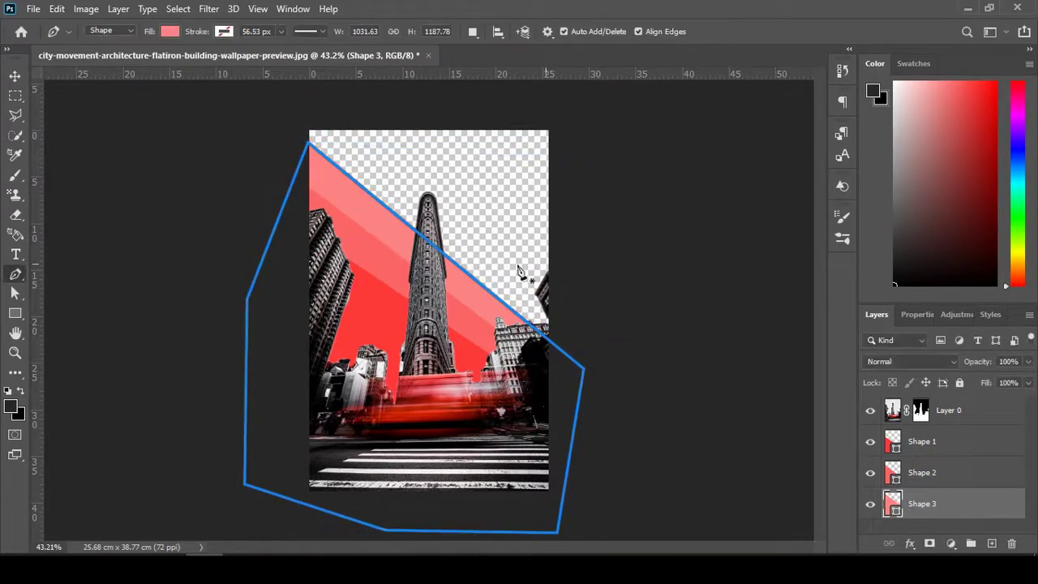
Step: Switch to the Ellipse shape tool
right_click(17, 278)
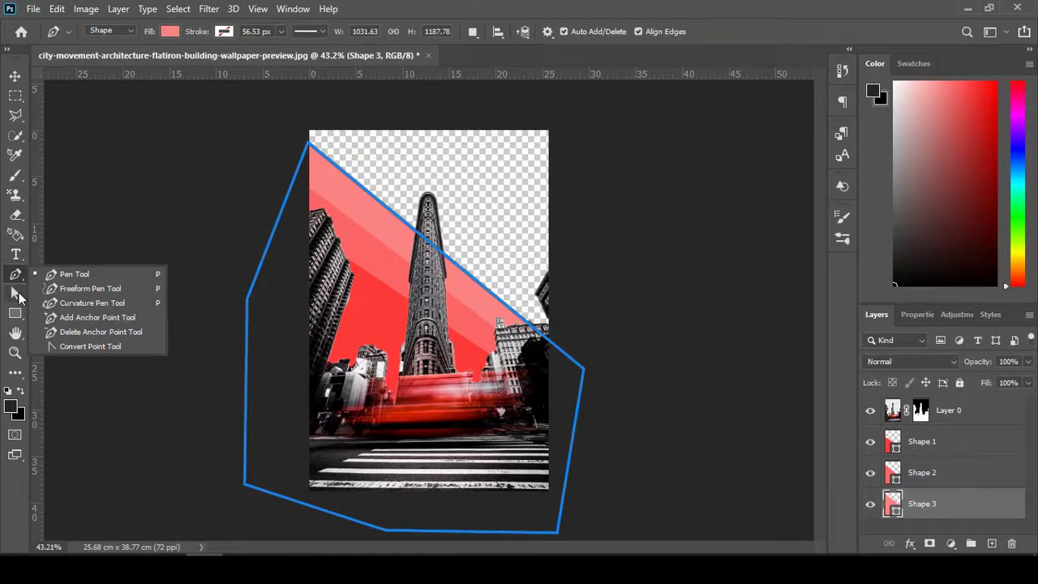
click(18, 296)
right_click(18, 296)
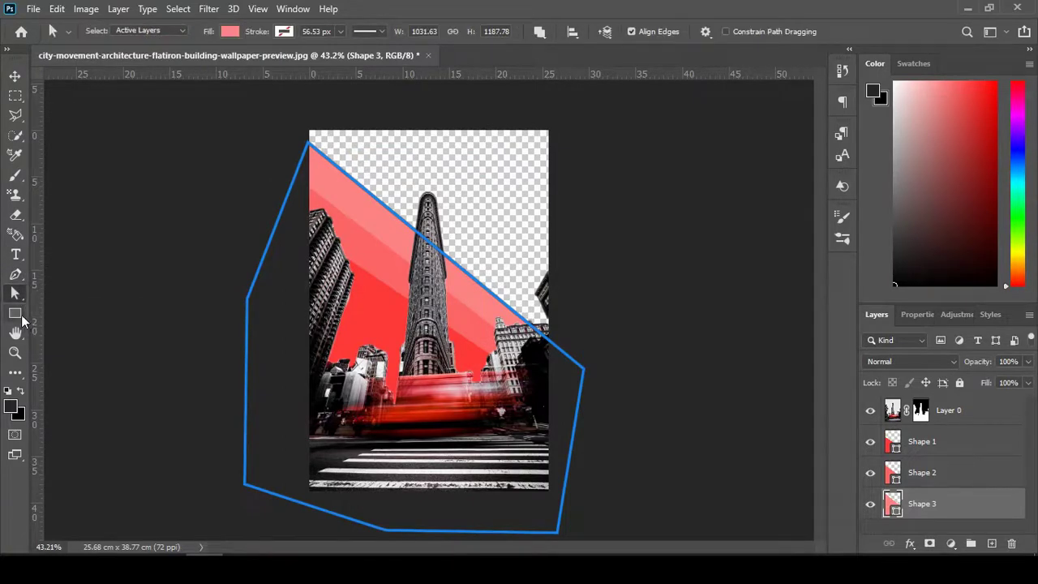
click(15, 314)
right_click(14, 314)
click(81, 313)
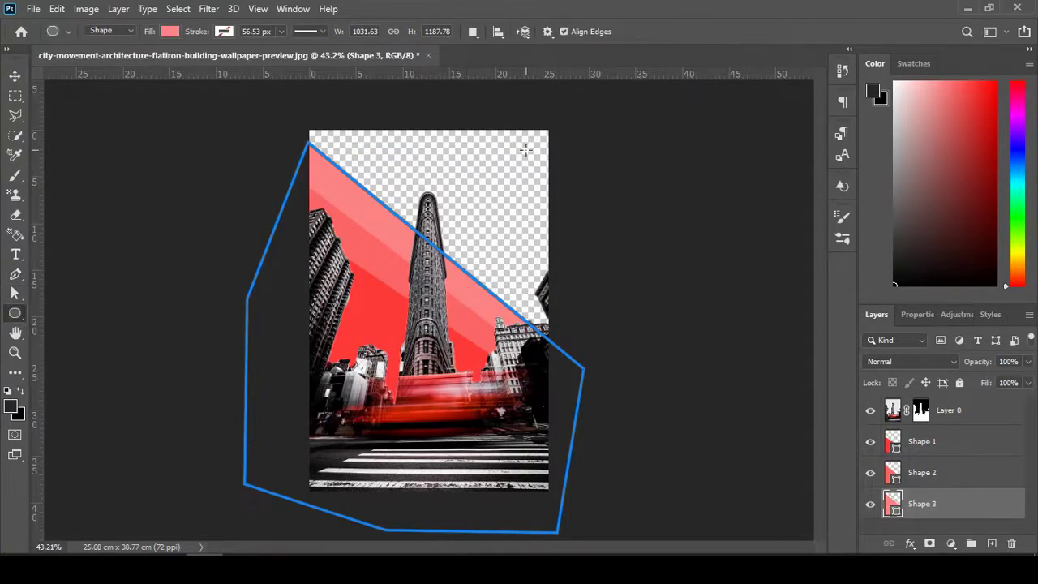
Step: Draw a red-filled circle near the image's top-right corner
drag(526, 150, 480, 211)
click(876, 435)
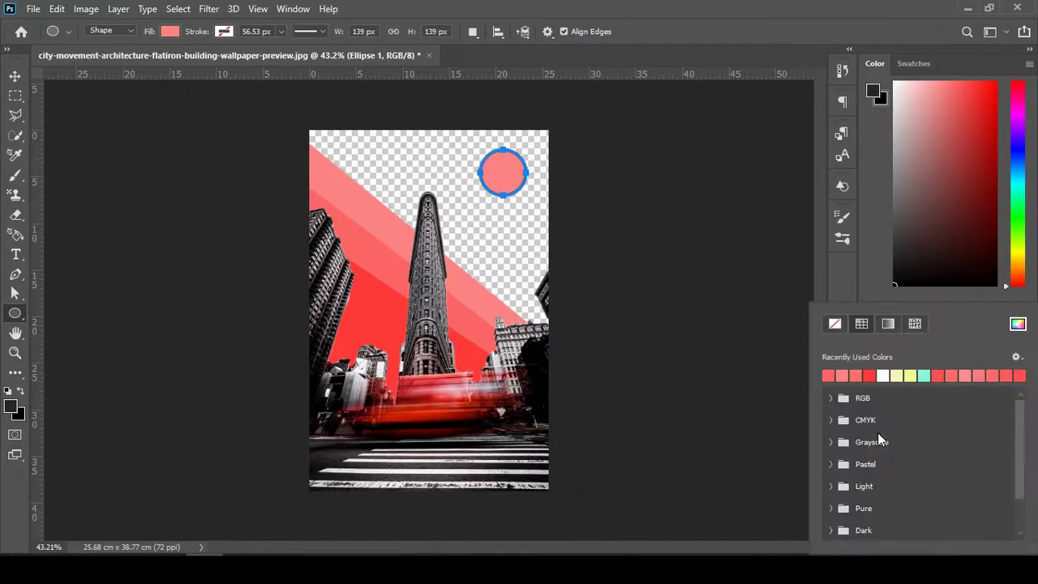
click(1018, 324)
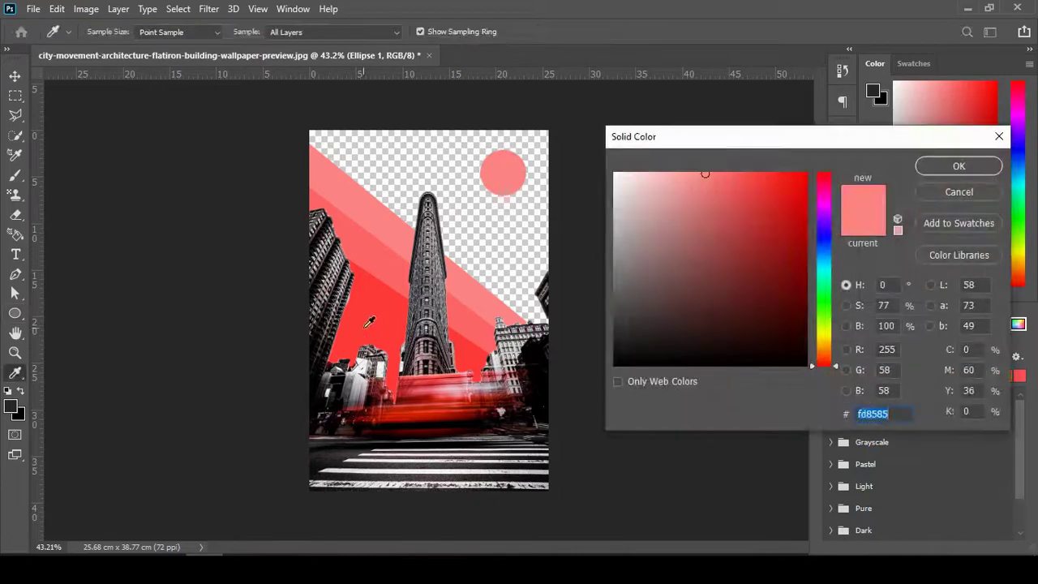
click(951, 165)
click(866, 324)
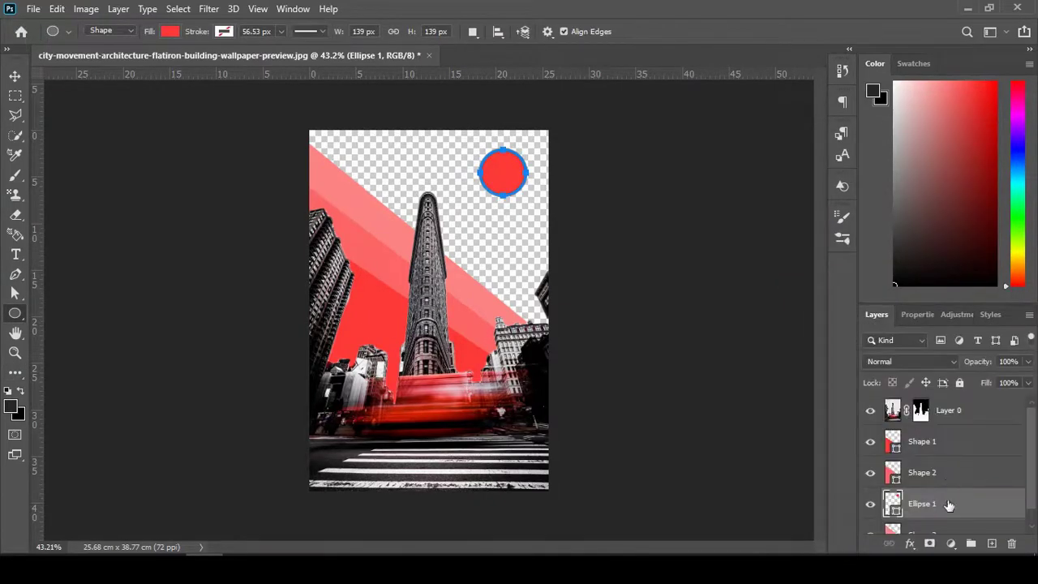
Step: Move Ellipse 1 just beneath Layer 0 and select the building photo layer
drag(948, 504, 941, 438)
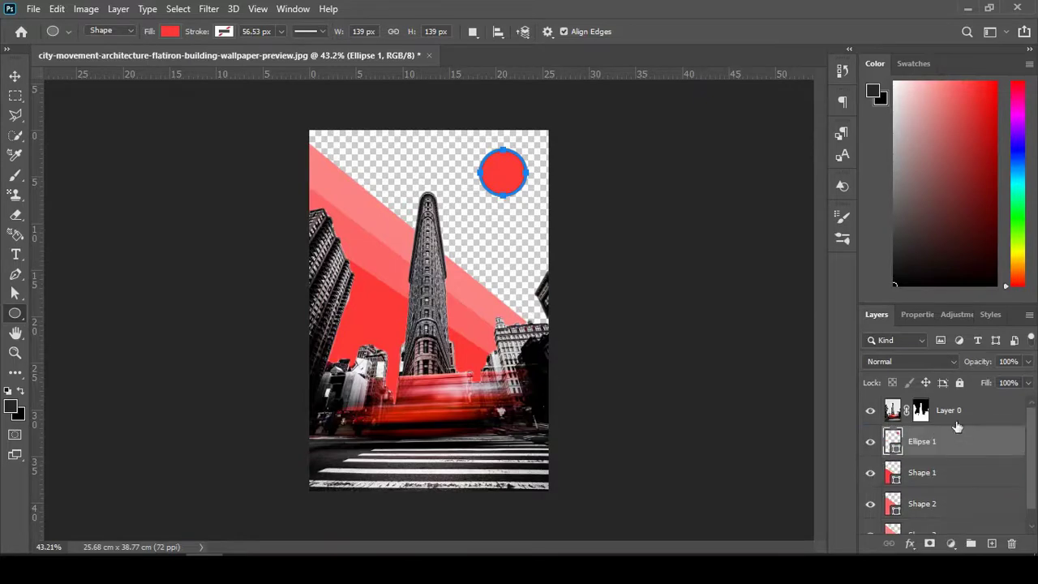
click(1001, 412)
alt+scroll(470, 324, up, 2)
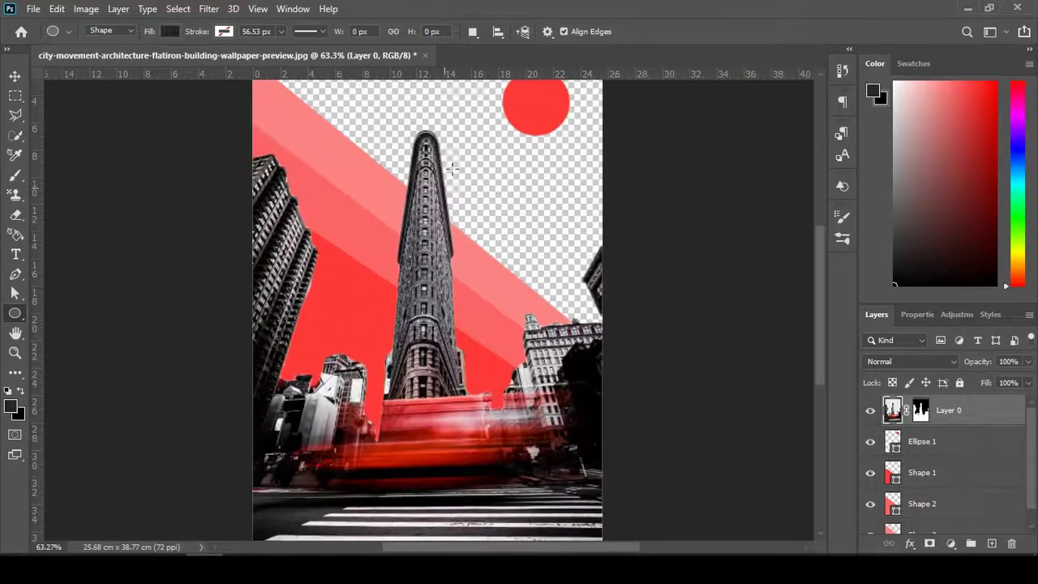
alt+scroll(454, 167, up, 1)
alt+scroll(438, 259, down, 1)
alt+scroll(469, 438, down, 1)
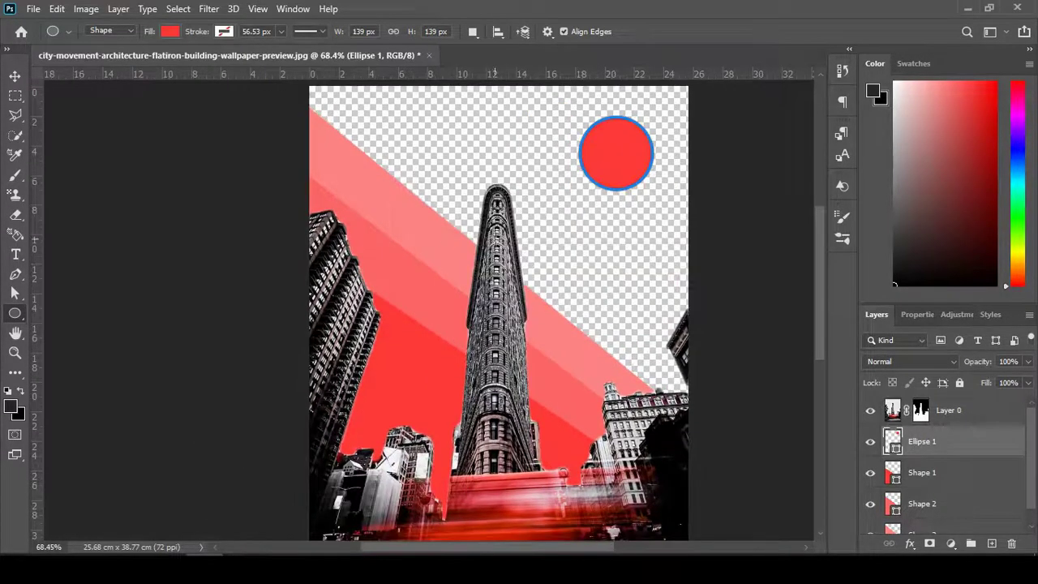
click(892, 412)
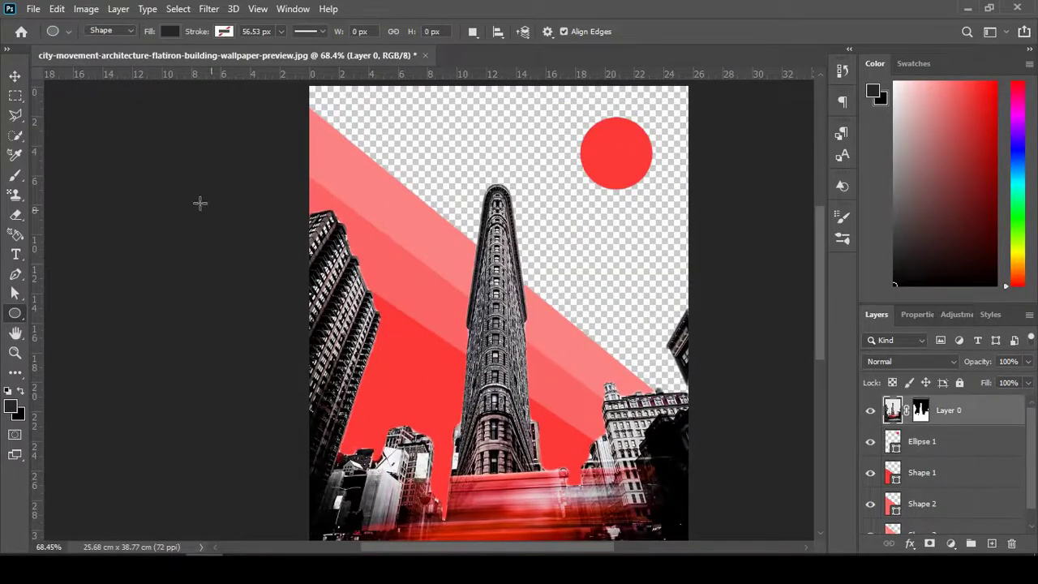
Step: Quick-select the Flatiron tower and copy it onto a new layer, Layer 1
click(15, 136)
click(65, 151)
mouse_move(501, 274)
mouse_down()
mouse_move(478, 438)
mouse_move(499, 202)
mouse_move(529, 459)
mouse_move(493, 267)
mouse_up()
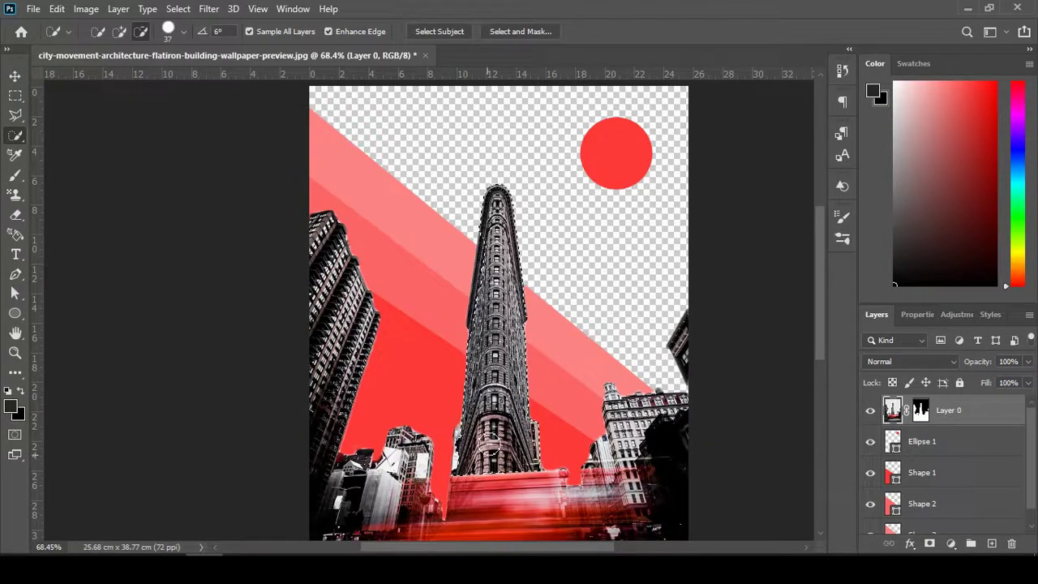
right_click(493, 268)
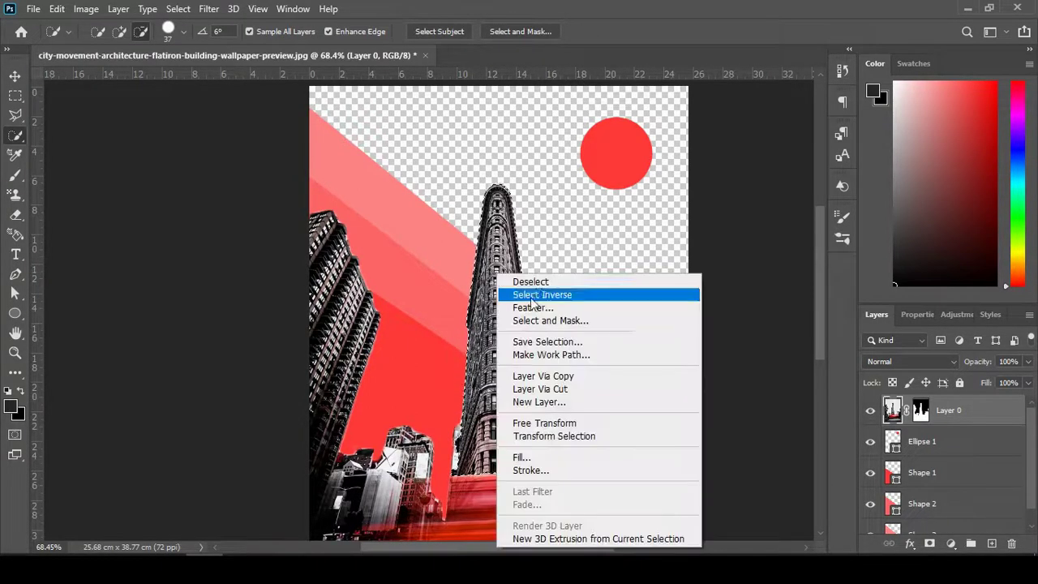
click(545, 377)
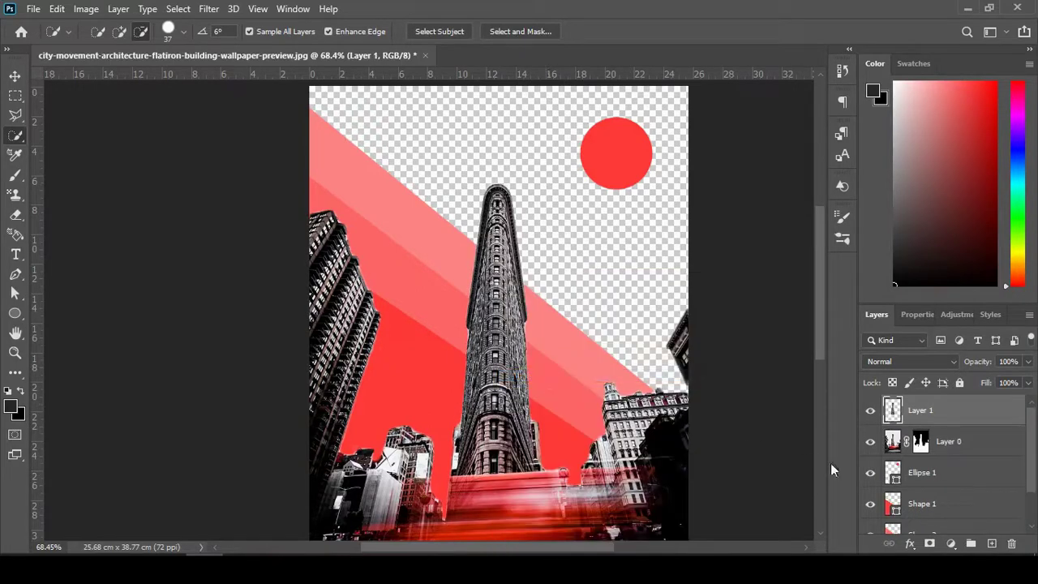
Step: Scale the tower copy to about 82% and place it just right of the original
key(ctrl+t)
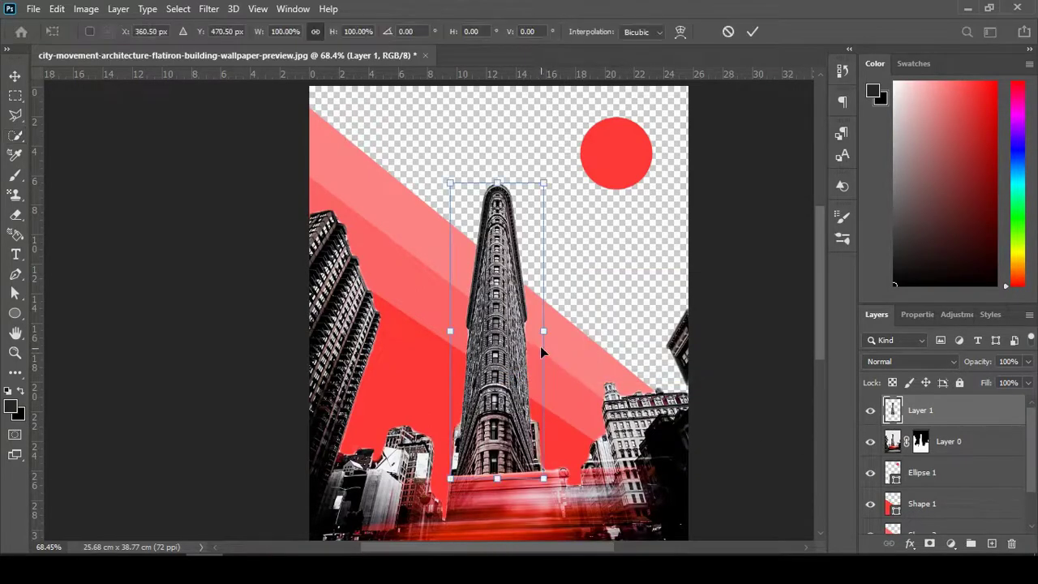
drag(502, 350, 537, 351)
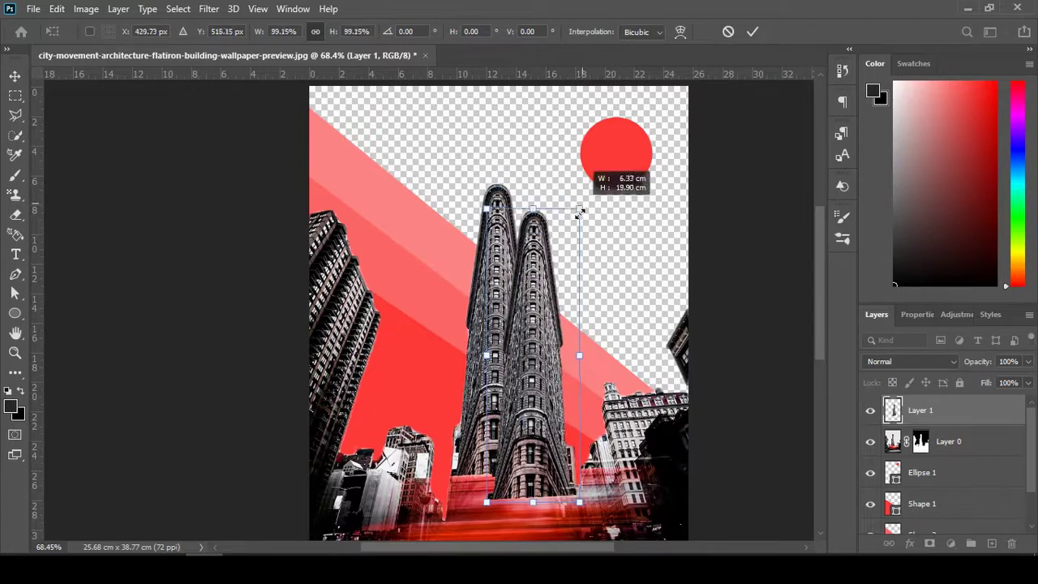
drag(581, 211, 565, 262)
drag(528, 387, 539, 363)
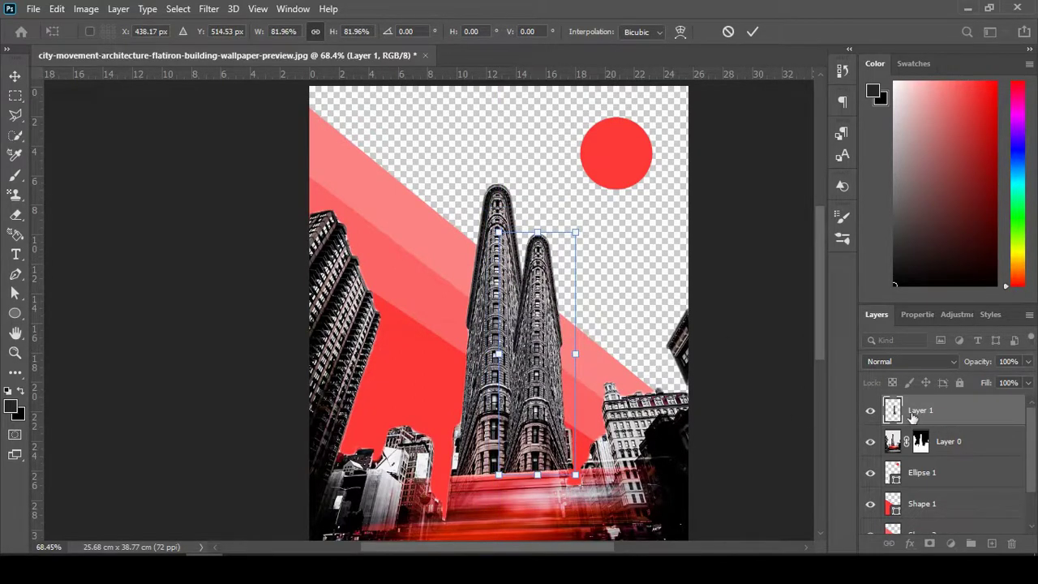
key(Return)
Step: Add a teal Color Overlay layer style to Layer 1's tower copy
double_click(893, 409)
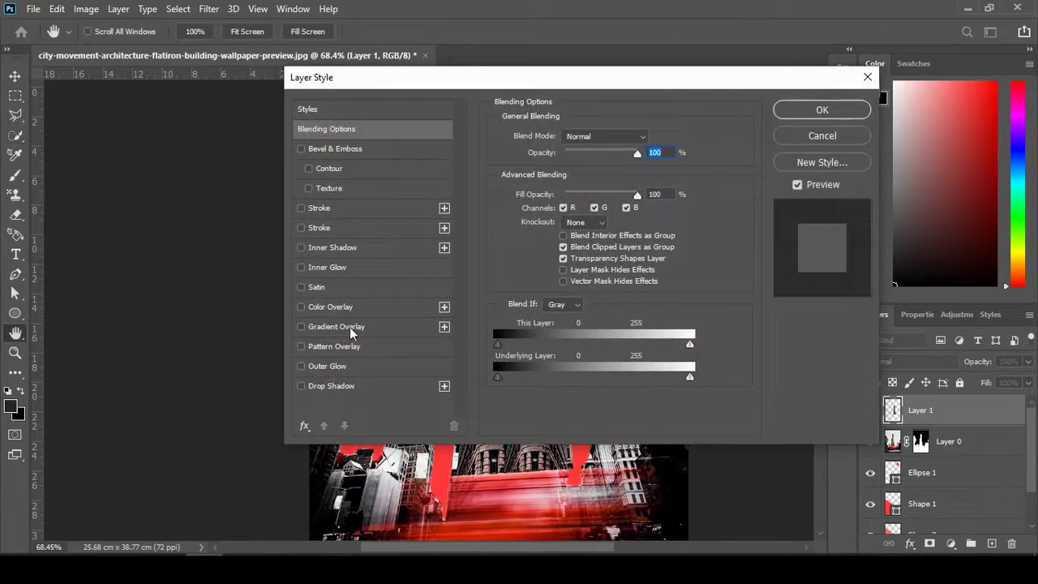
click(340, 308)
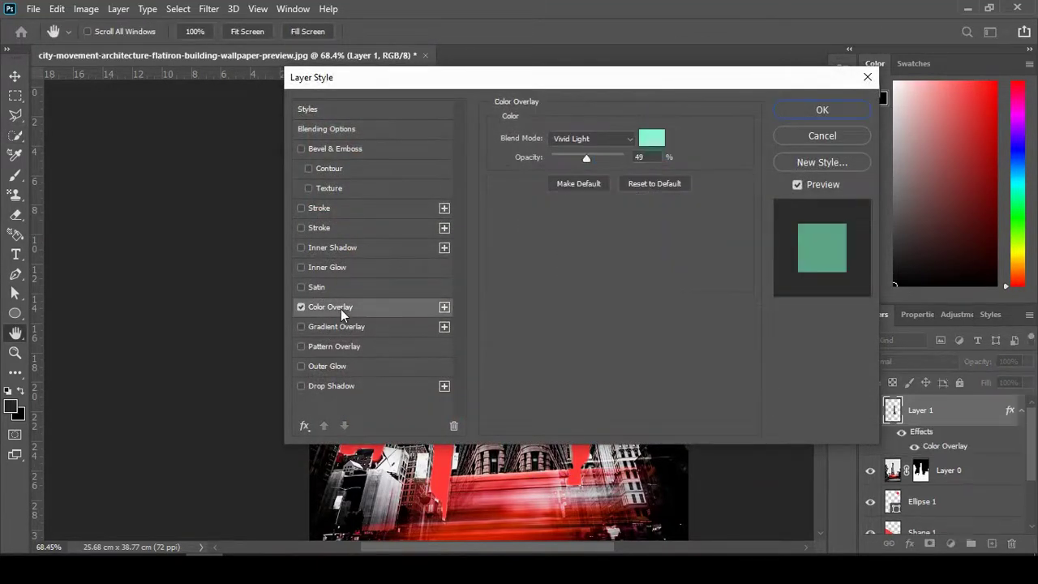
click(797, 110)
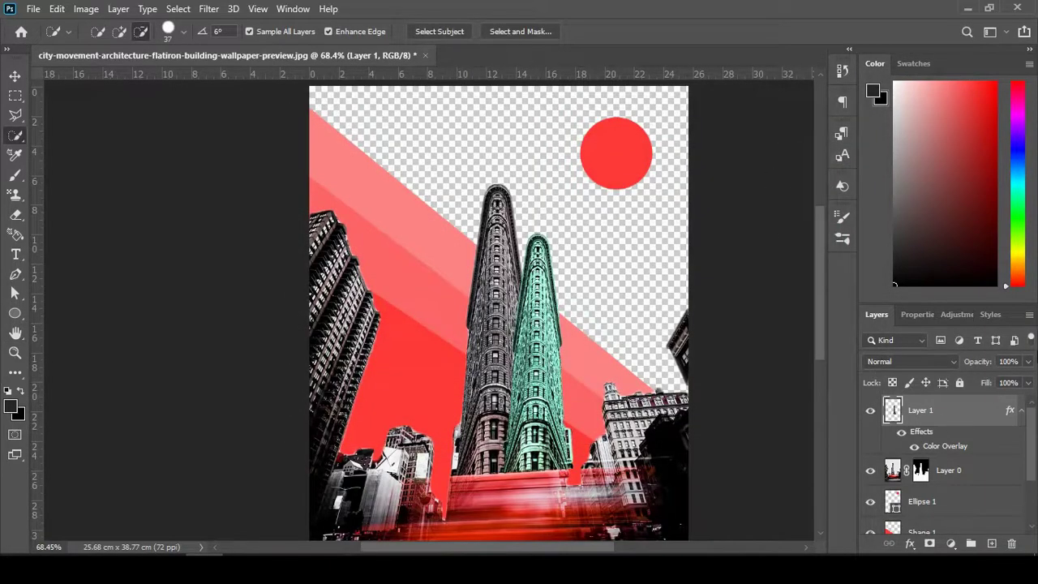
Step: Lower Layer 1's opacity to about 74% and set its blend mode to Difference
click(1028, 363)
drag(1012, 382, 1006, 383)
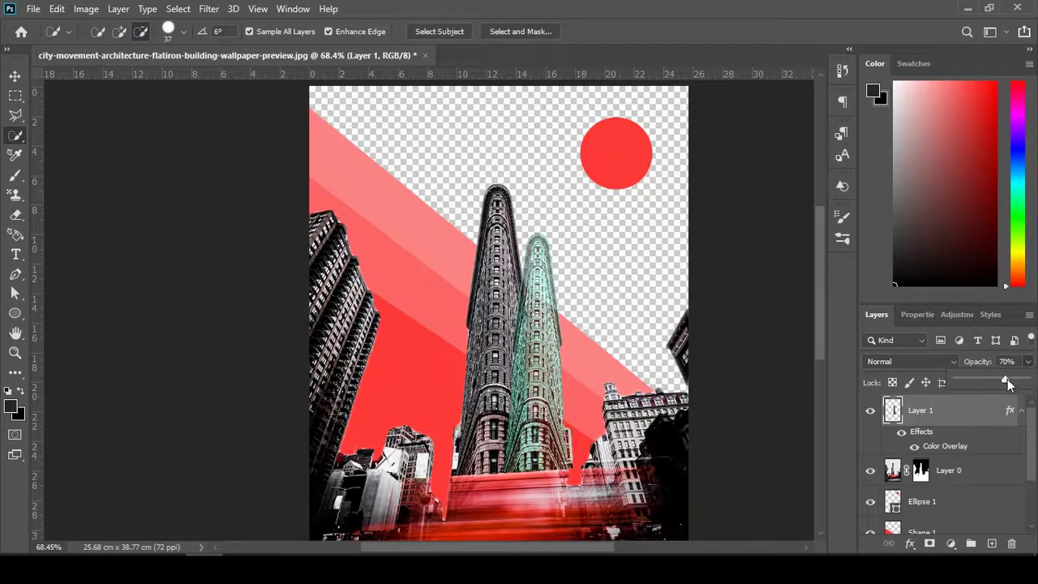
click(893, 362)
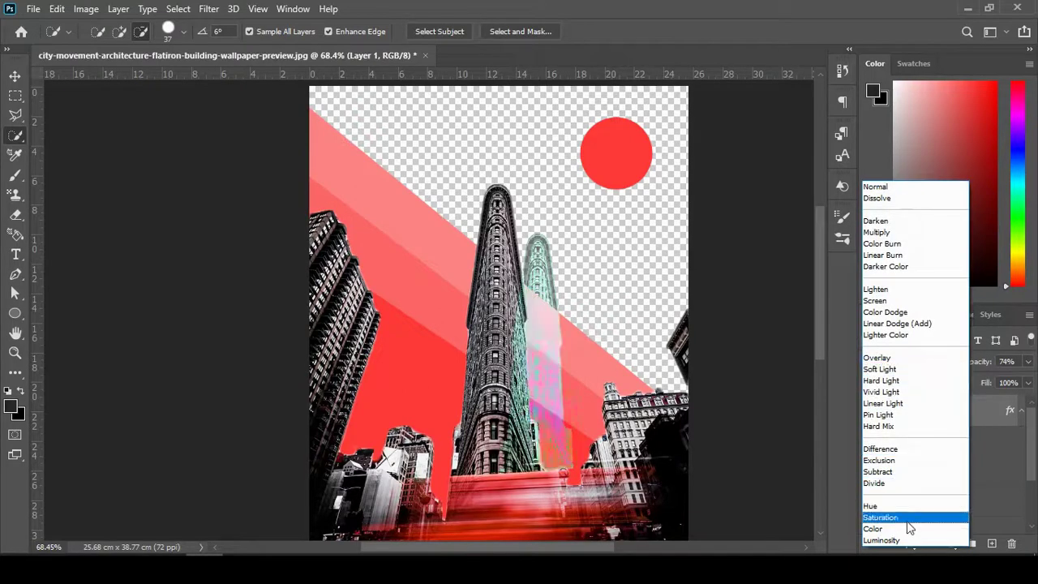
click(901, 451)
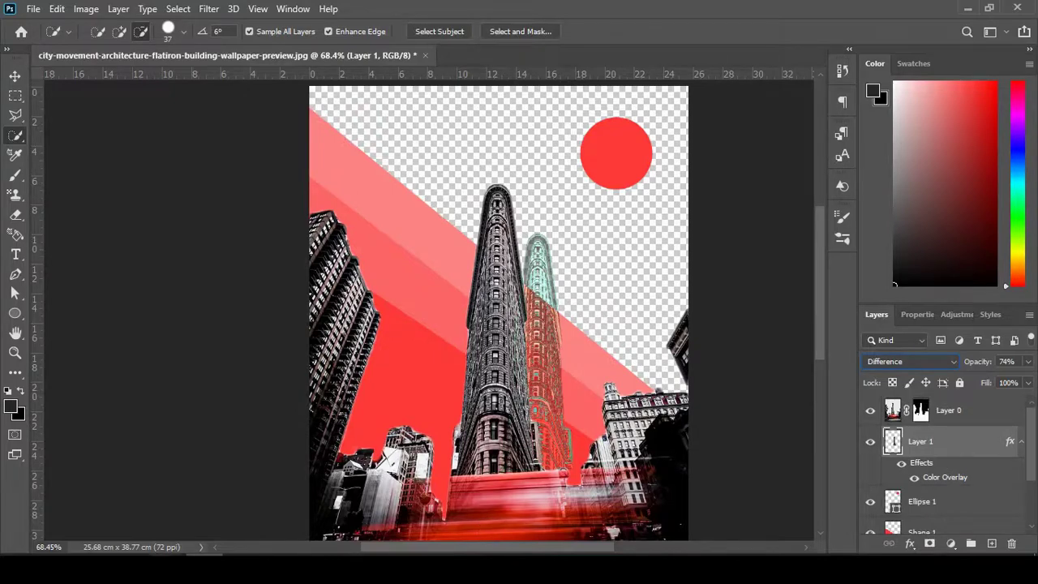
click(97, 503)
Step: Place the city photo, fit it to the canvas, and move its layer to the bottom
drag(630, 186, 331, 348)
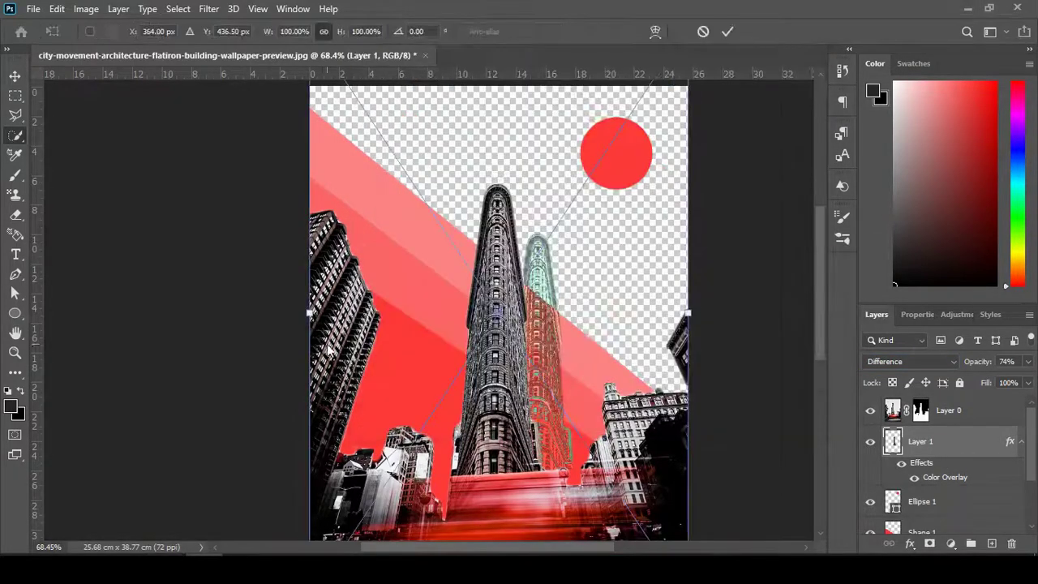
key(ctrl+minus)
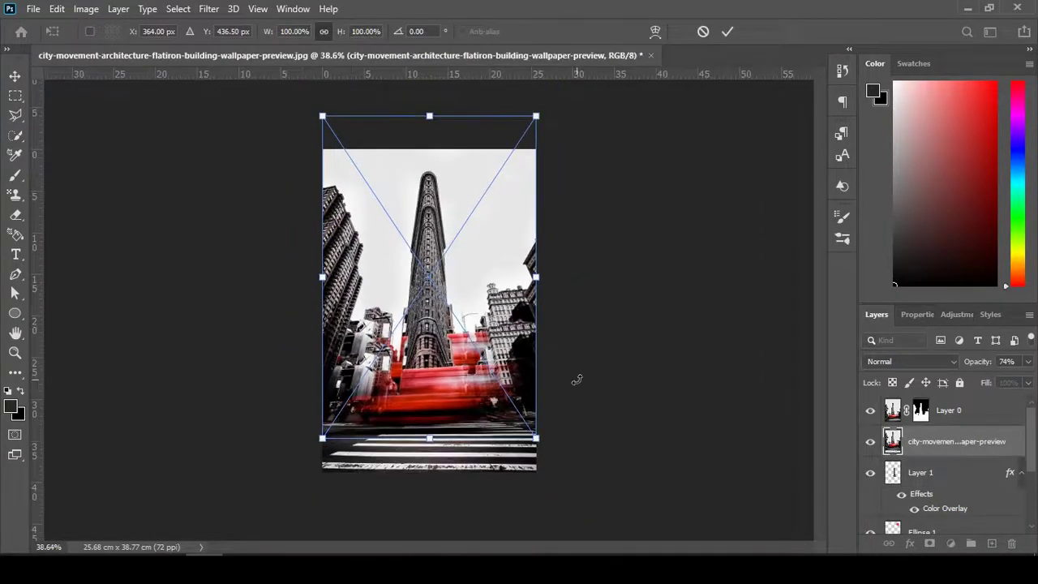
drag(496, 246, 496, 277)
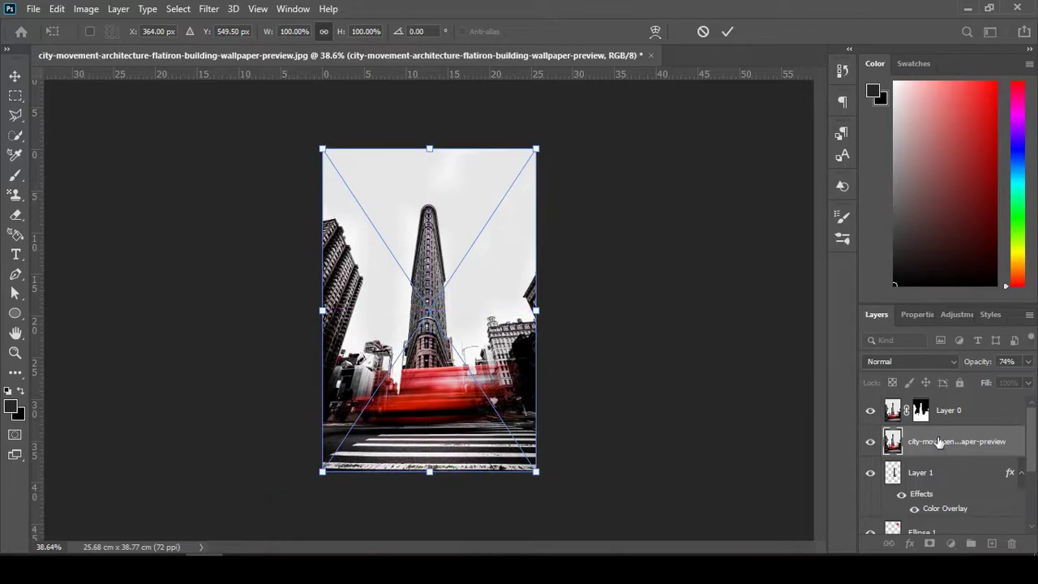
key(Return)
key(w)
mouse_move(949, 442)
mouse_down()
mouse_move(951, 521)
mouse_move(973, 477)
mouse_move(969, 519)
mouse_up()
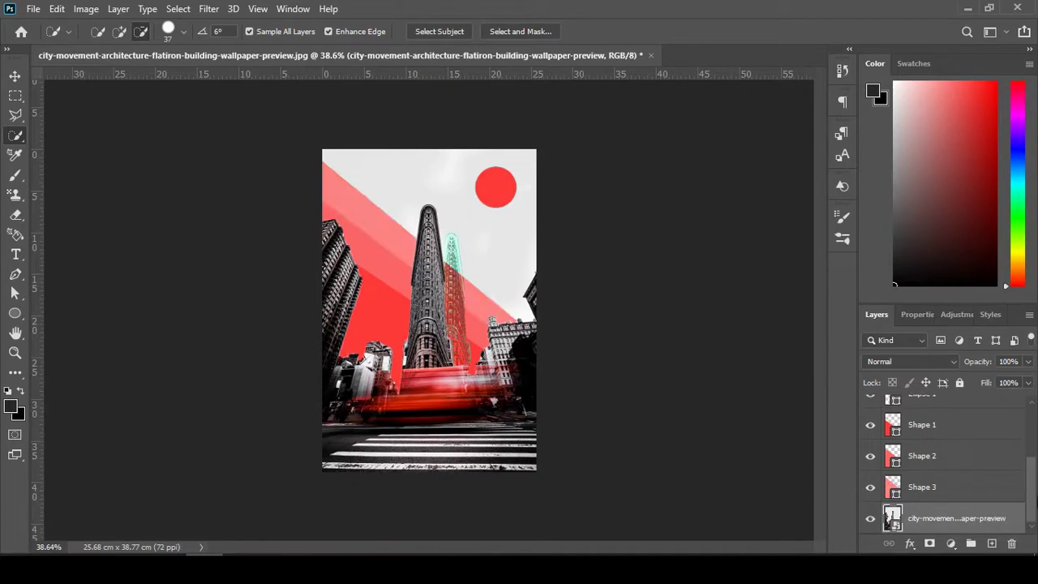
scroll(1034, 492, up, 3)
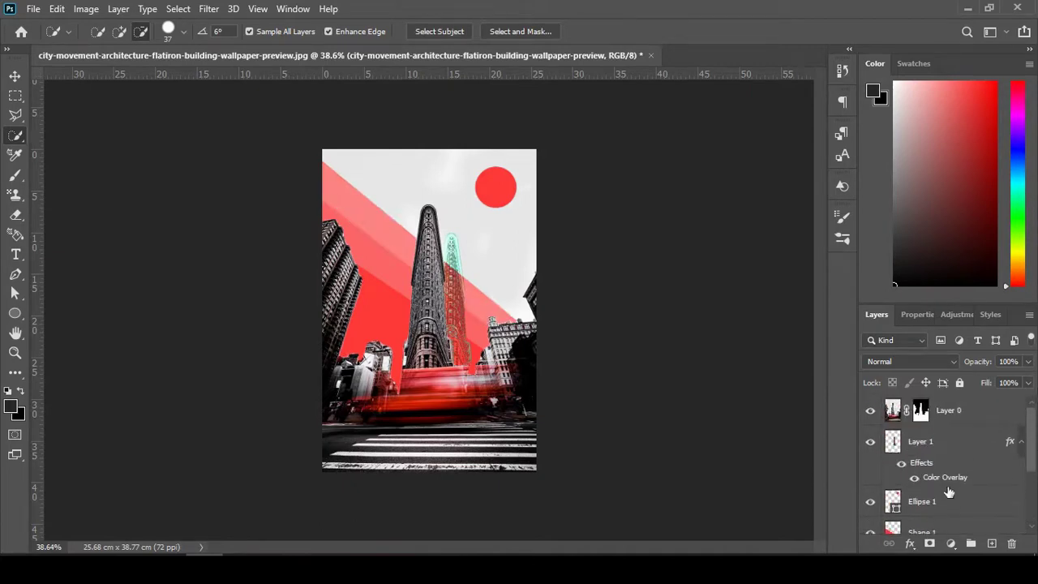
scroll(949, 492, down, 3)
Step: Add an Inner Shadow (Multiply, 65%, 250 px) to the city photo layer
click(910, 545)
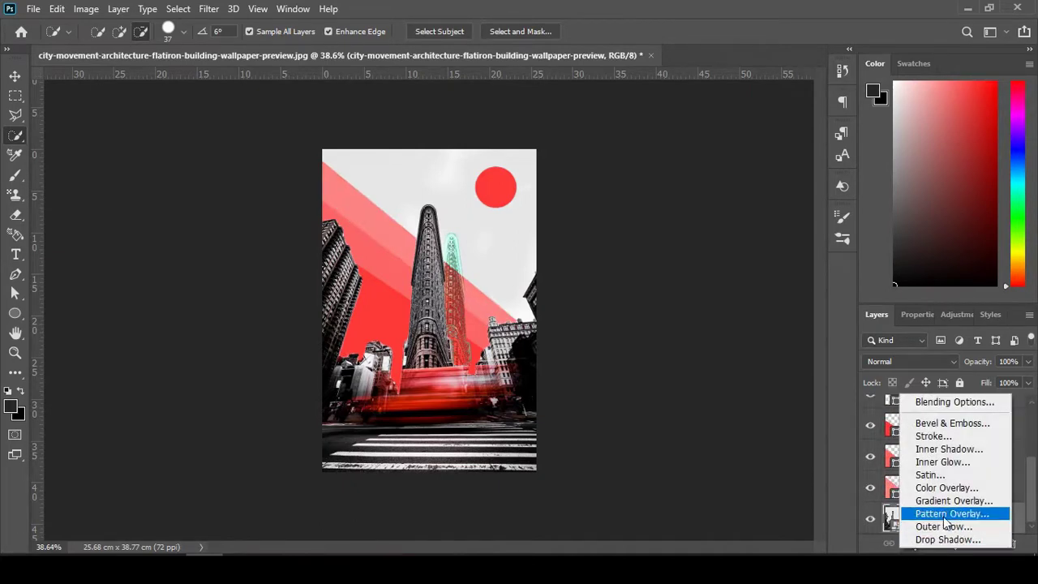
click(972, 451)
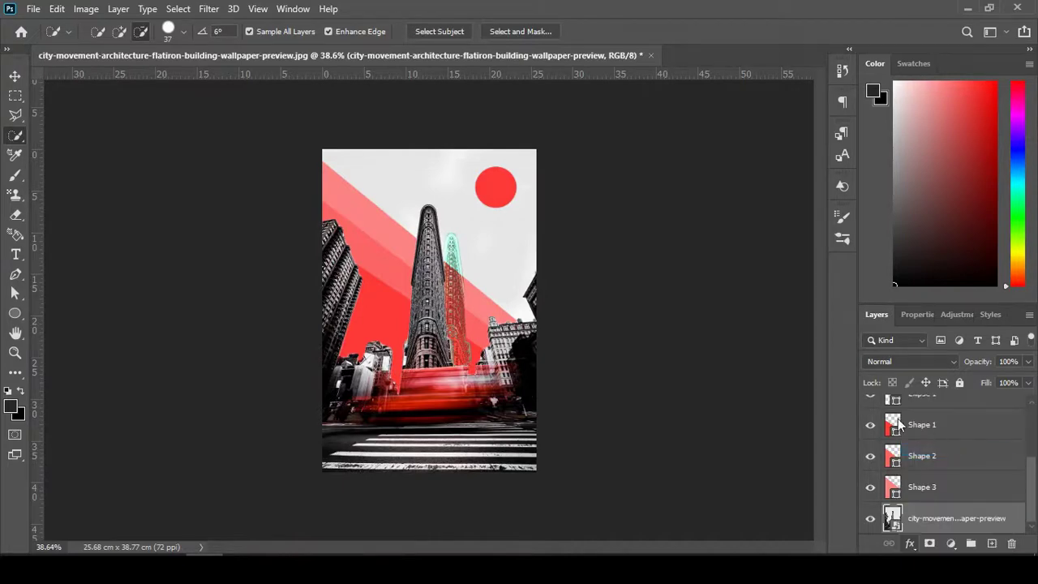
mouse_move(694, 83)
mouse_down()
mouse_move(864, 233)
mouse_move(885, 280)
mouse_move(779, 153)
mouse_up()
click(845, 220)
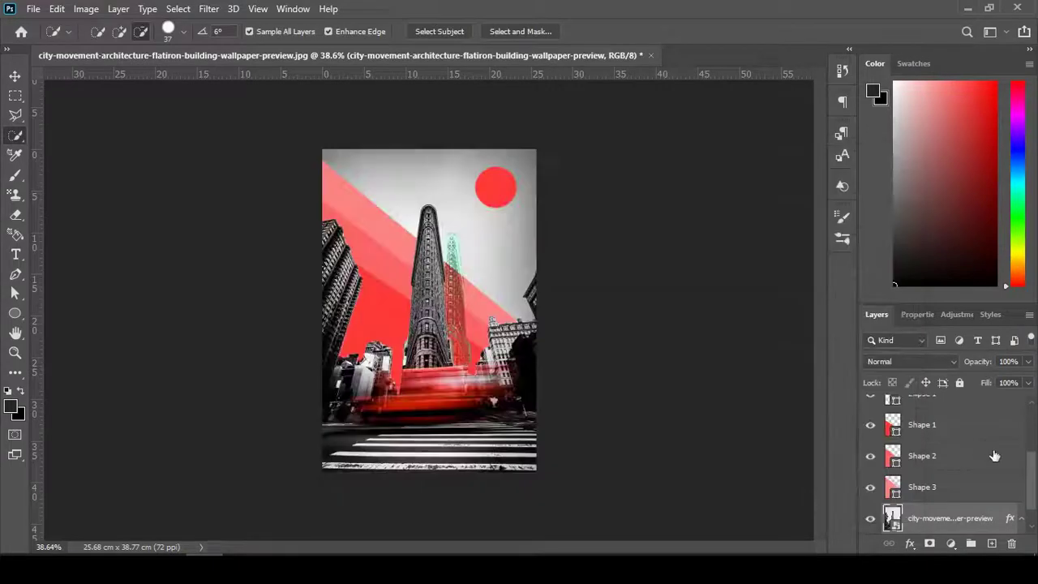
click(982, 467)
scroll(979, 454, up, 3)
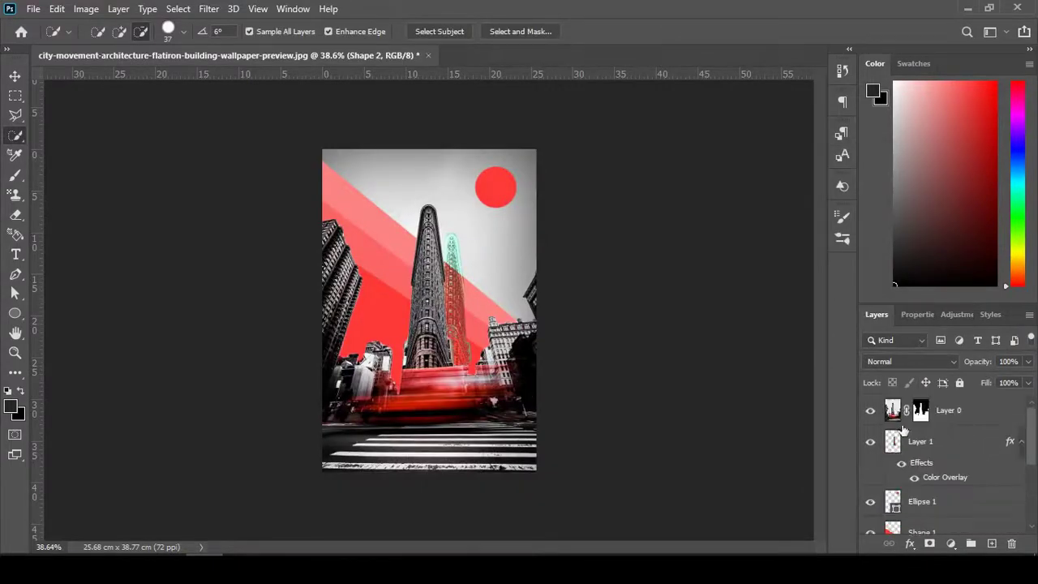
Step: Add a Drop Shadow to the Layer 0 building cutout
click(921, 412)
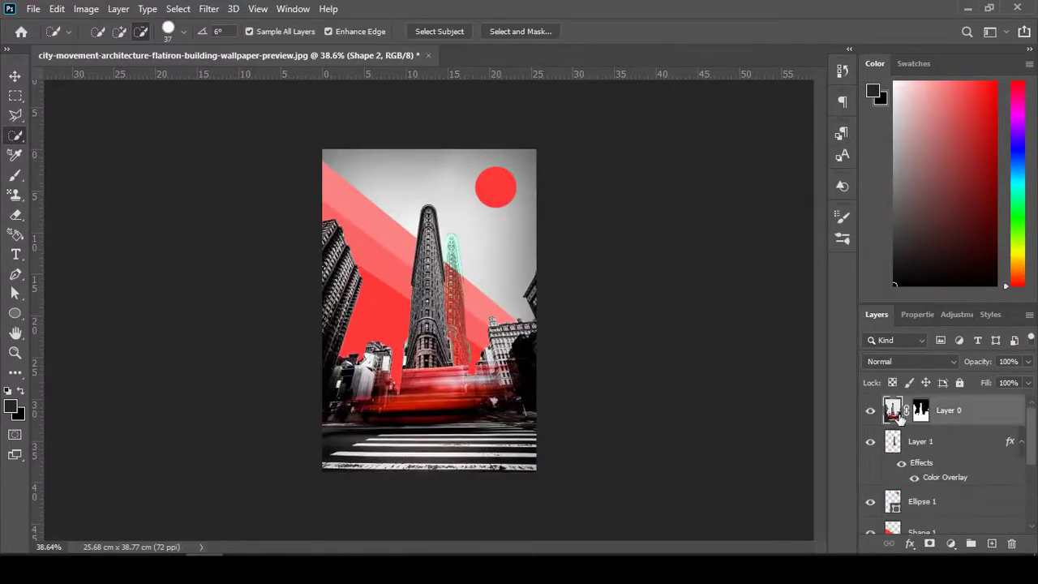
click(910, 544)
click(943, 538)
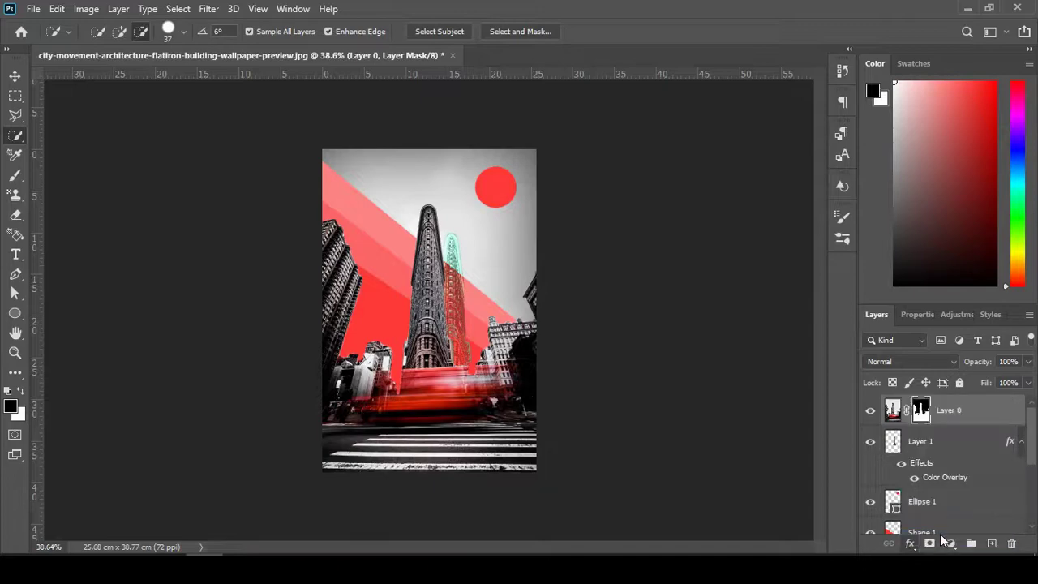
mouse_move(686, 157)
mouse_down()
mouse_move(864, 71)
mouse_move(906, 37)
mouse_move(586, 100)
mouse_up()
click(797, 135)
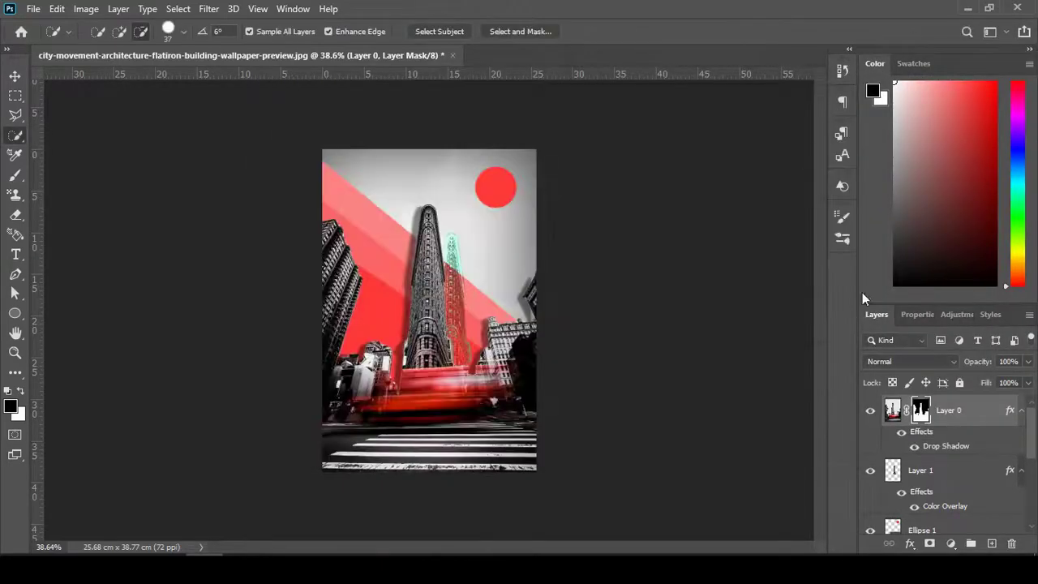
Step: Add an Outer Glow to Layer 0 in light teal #7effeb
click(910, 543)
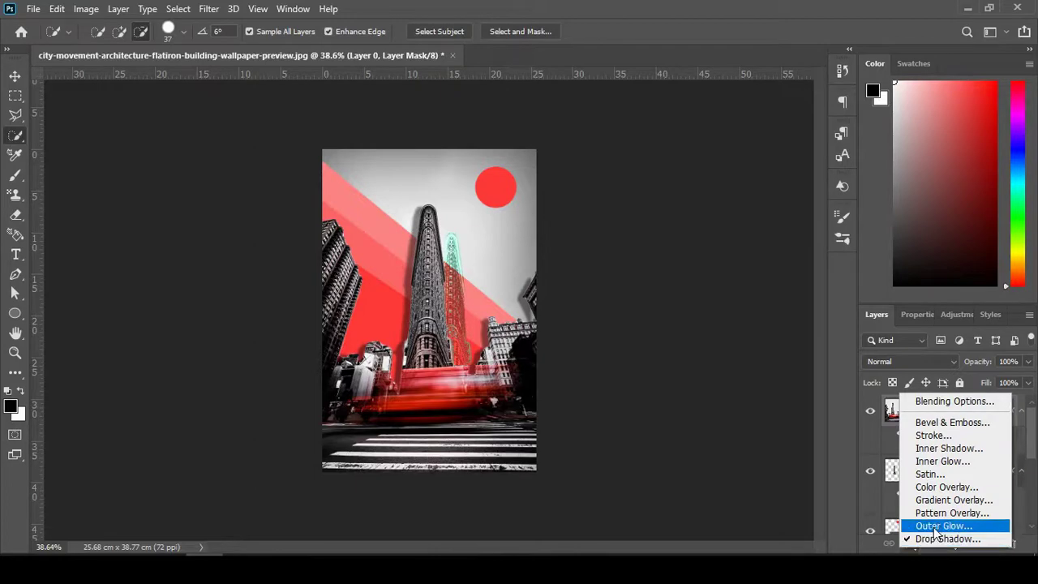
click(936, 525)
drag(678, 102, 917, 64)
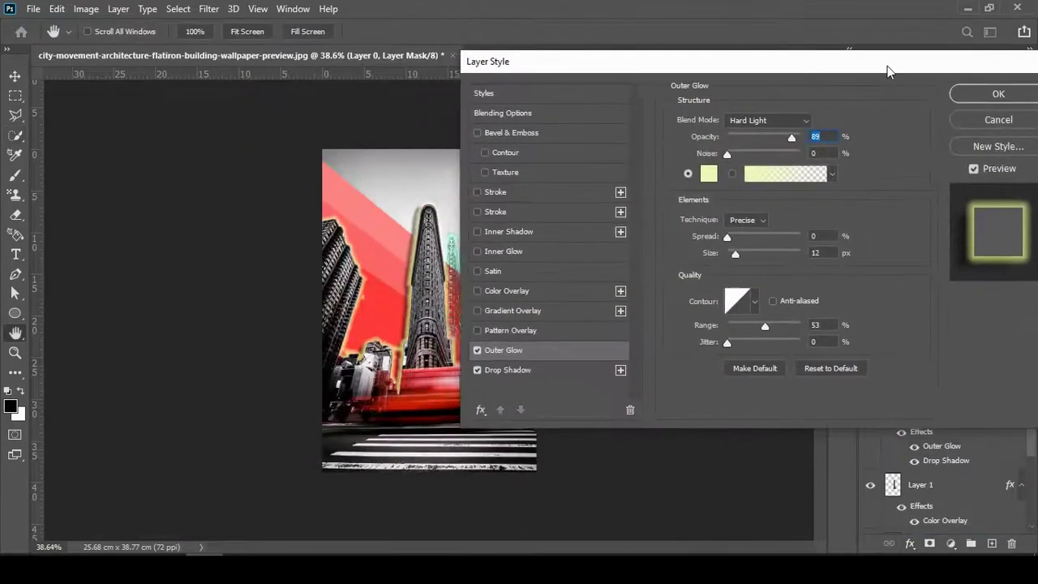
click(744, 173)
click(829, 274)
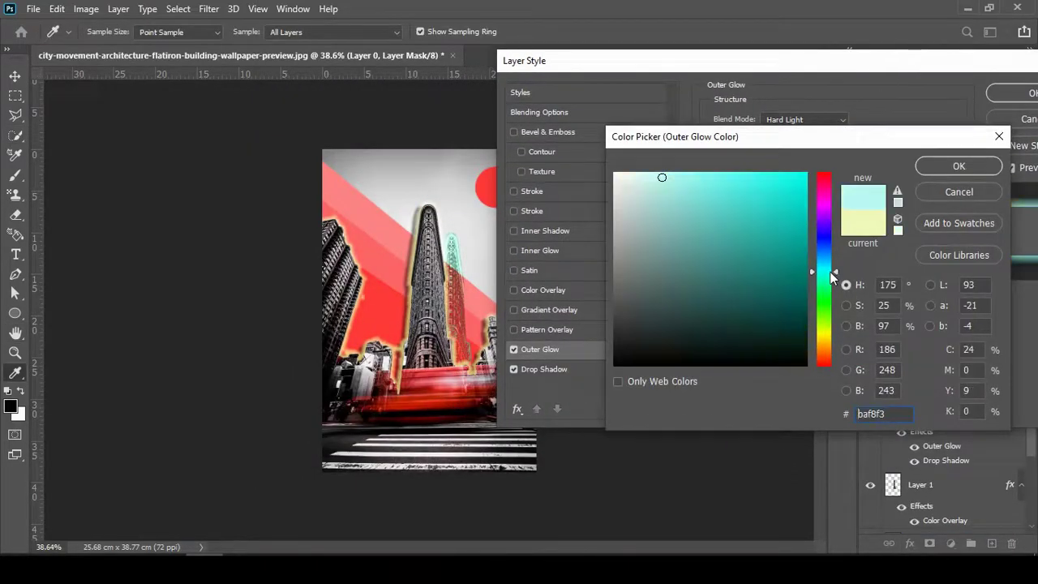
click(455, 253)
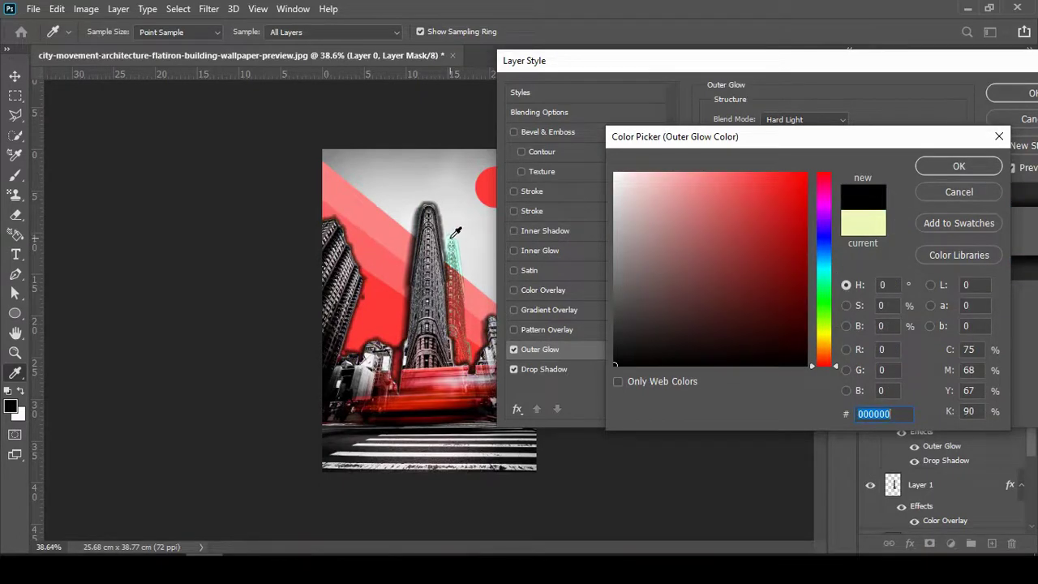
click(823, 267)
drag(731, 175, 712, 163)
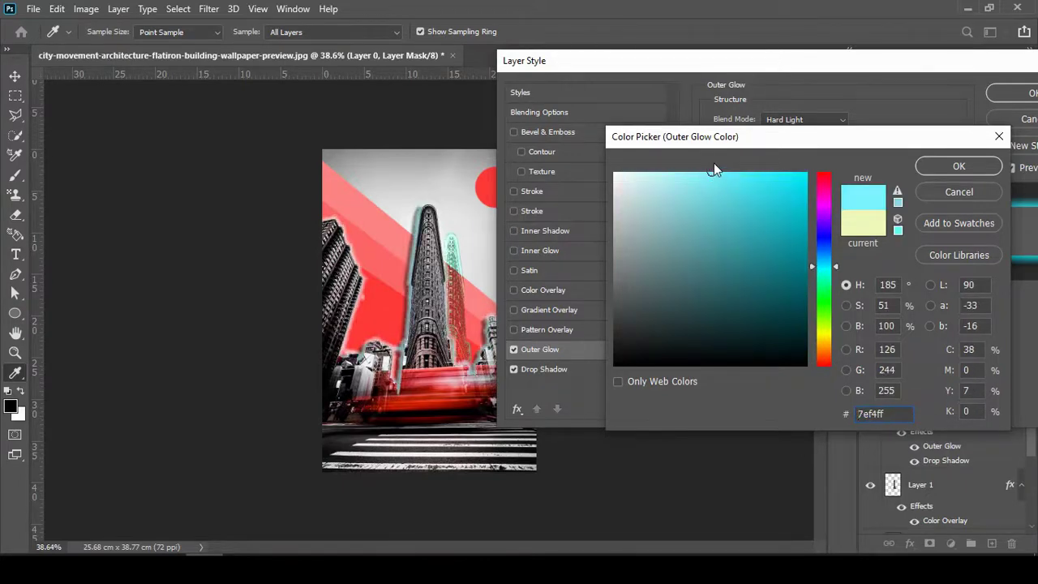
click(833, 274)
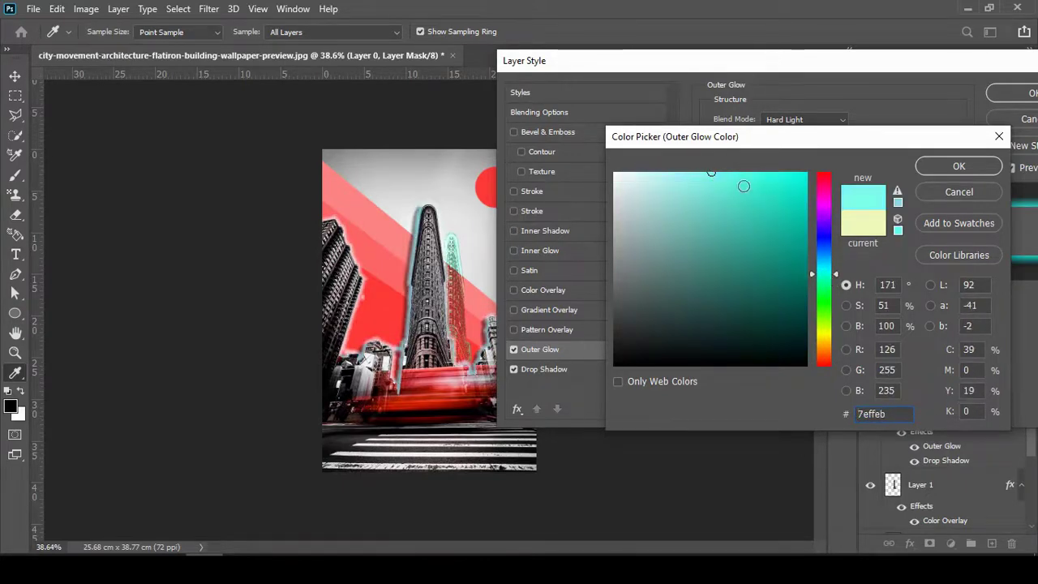
click(959, 166)
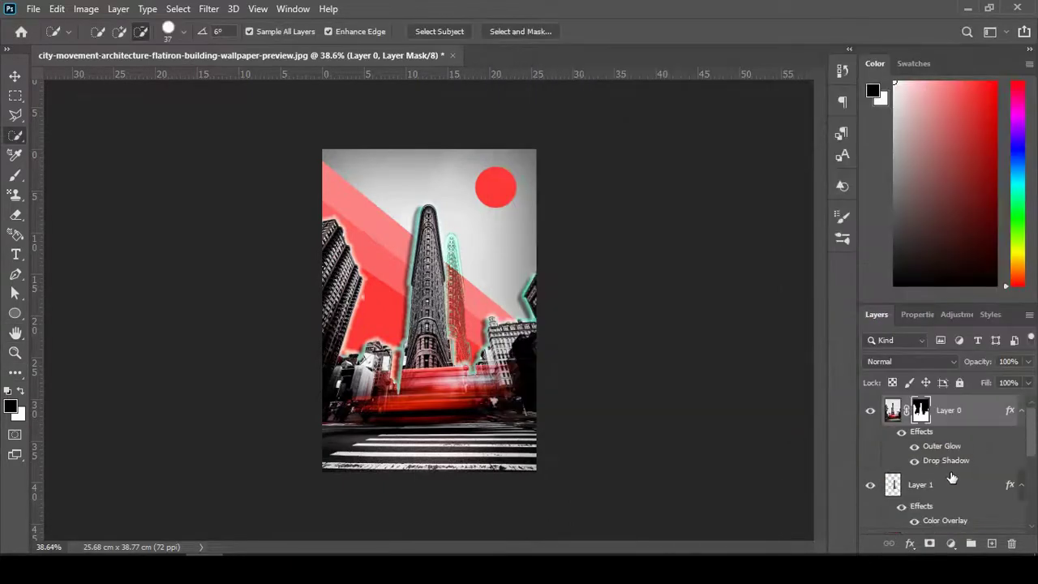
Step: Switch Layer 1 back to Normal blending and lower its opacity to about 64%
mouse_move(955, 487)
mouse_down()
mouse_move(960, 475)
mouse_move(949, 485)
mouse_up()
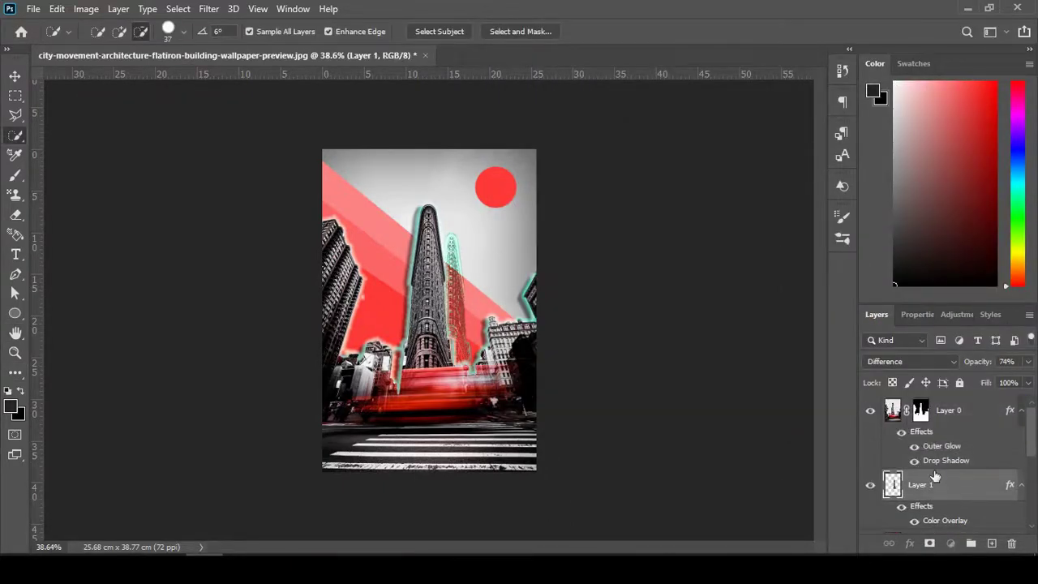
scroll(935, 476, down, 3)
scroll(487, 283, up, 3)
scroll(487, 283, up, 3)
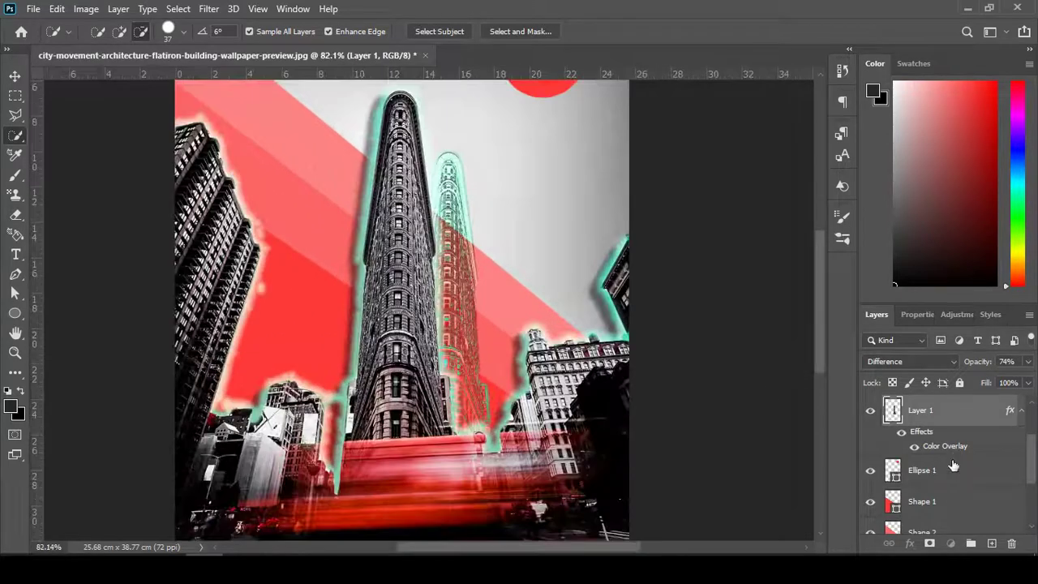
click(1026, 361)
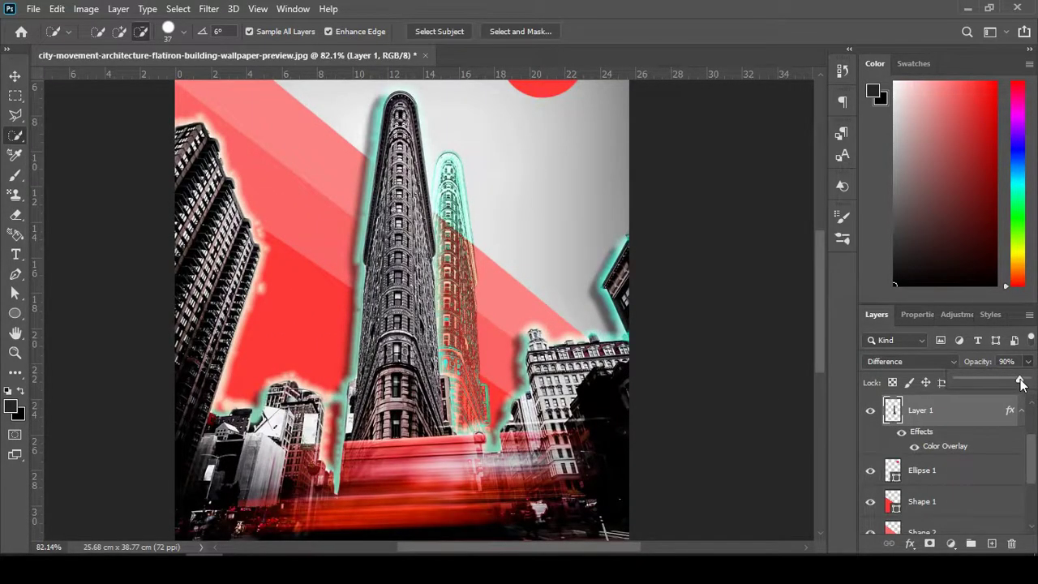
click(915, 361)
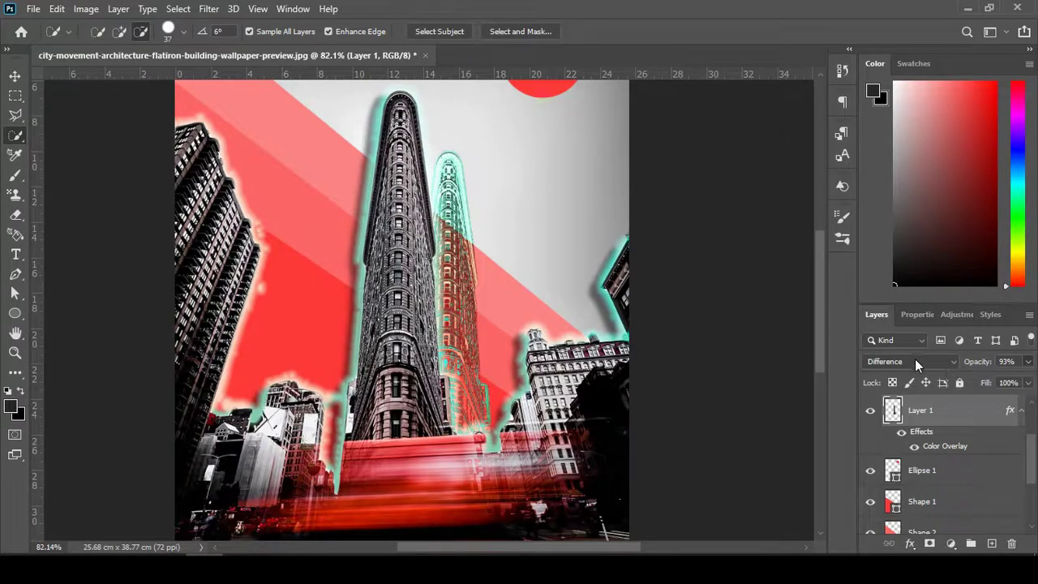
click(896, 185)
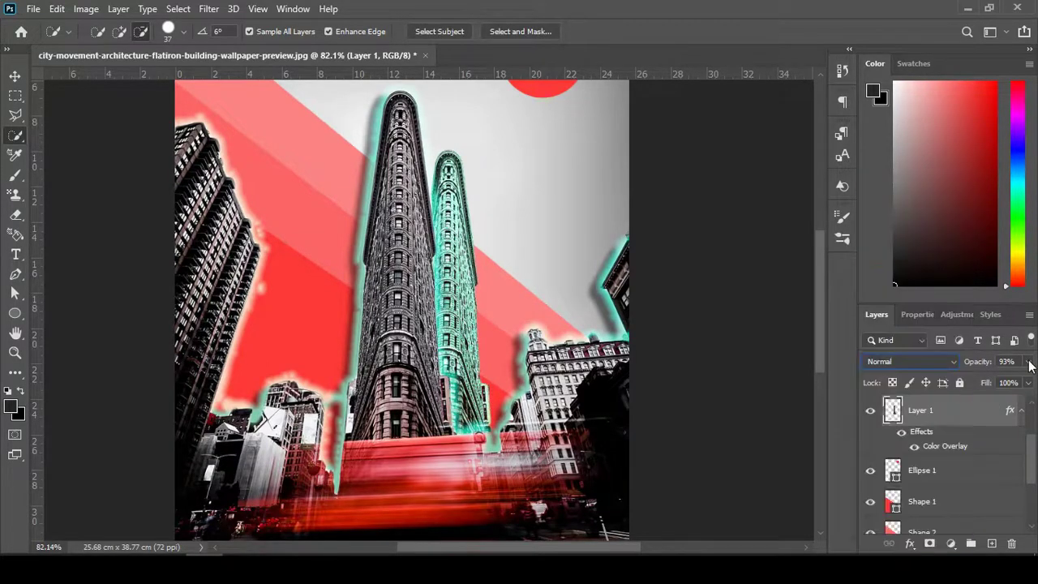
mouse_move(1028, 363)
mouse_down()
mouse_move(1014, 382)
mouse_move(993, 379)
mouse_move(1008, 383)
mouse_up()
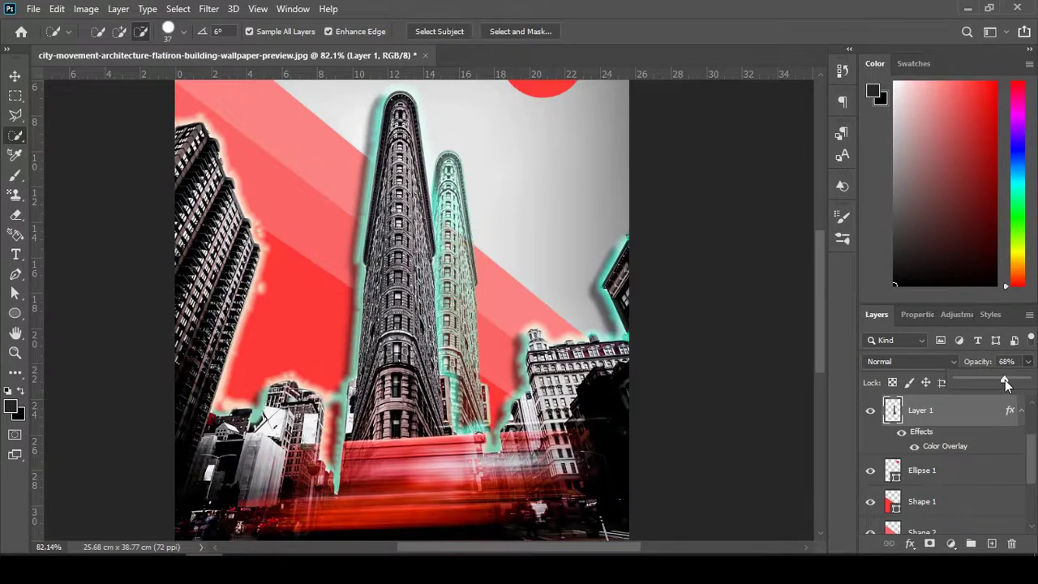
click(963, 416)
Step: Zoom out to fit the whole poster on screen
key(ctrl+0)
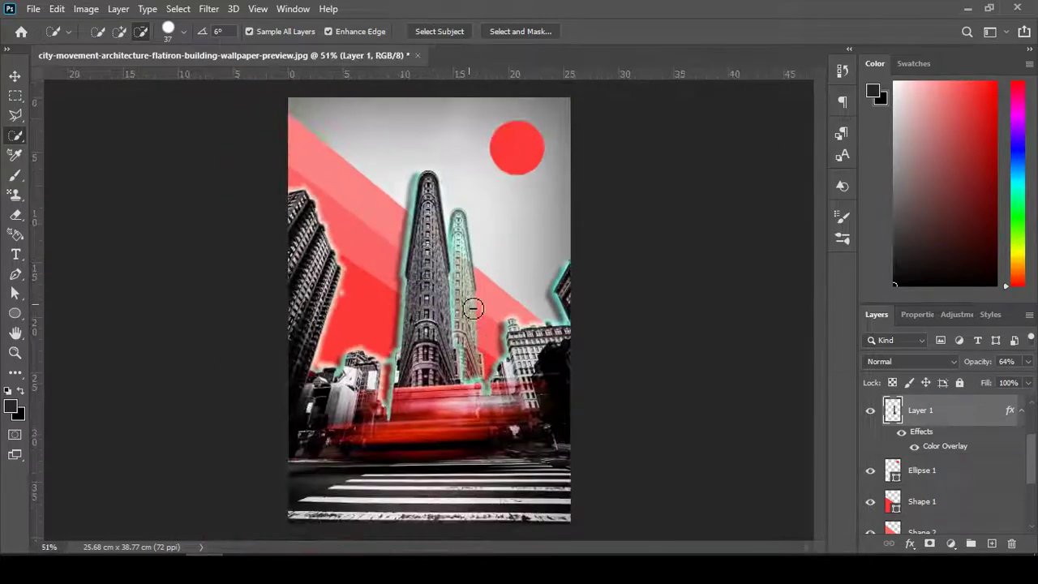
scroll(250, 255, up, 2)
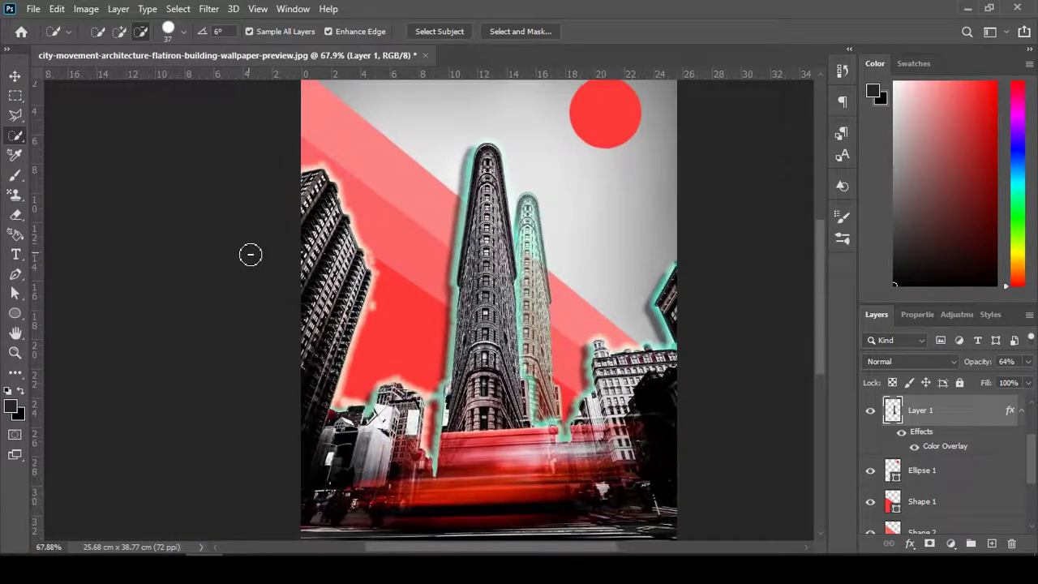
scroll(249, 254, down, 1)
scroll(262, 262, down, 1)
scroll(267, 271, down, 1)
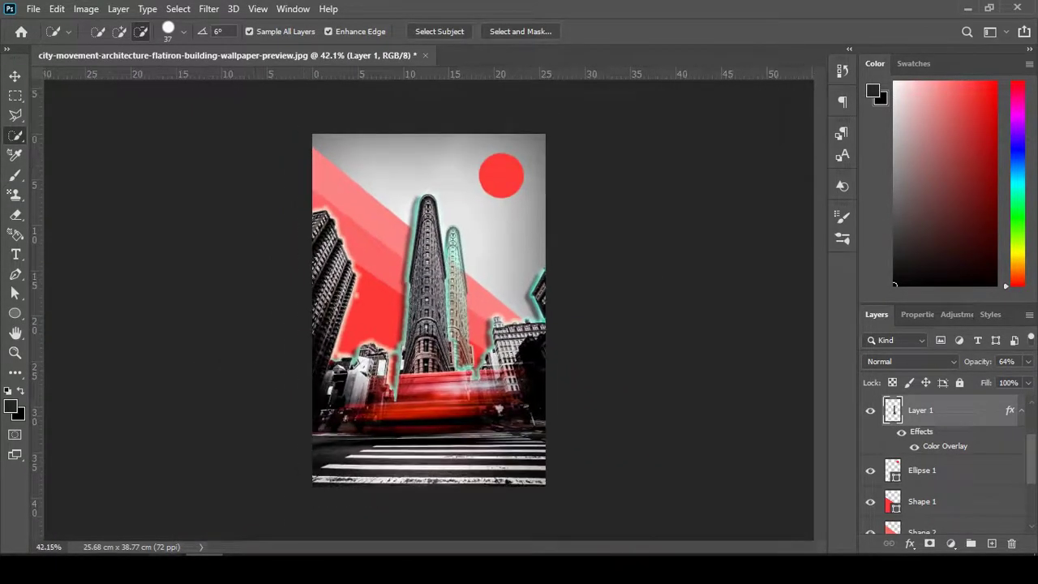
click(144, 538)
Step: Place the halftone dot image and scale it into the poster's upper right
mouse_move(547, 182)
mouse_down()
mouse_move(388, 274)
mouse_move(244, 157)
mouse_move(635, 278)
mouse_move(640, 327)
mouse_move(620, 473)
mouse_up()
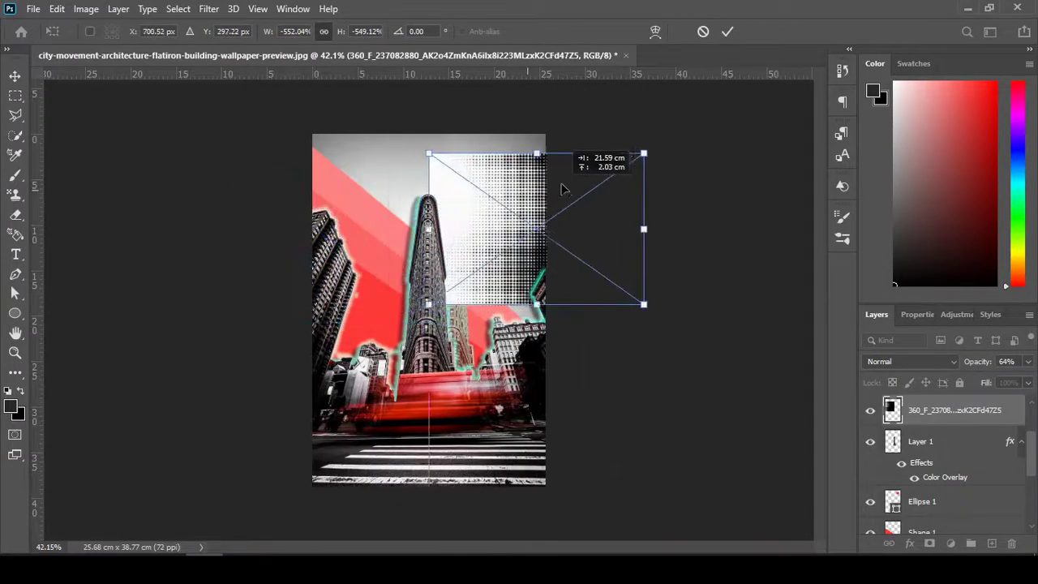
drag(364, 210, 571, 171)
drag(543, 285, 546, 326)
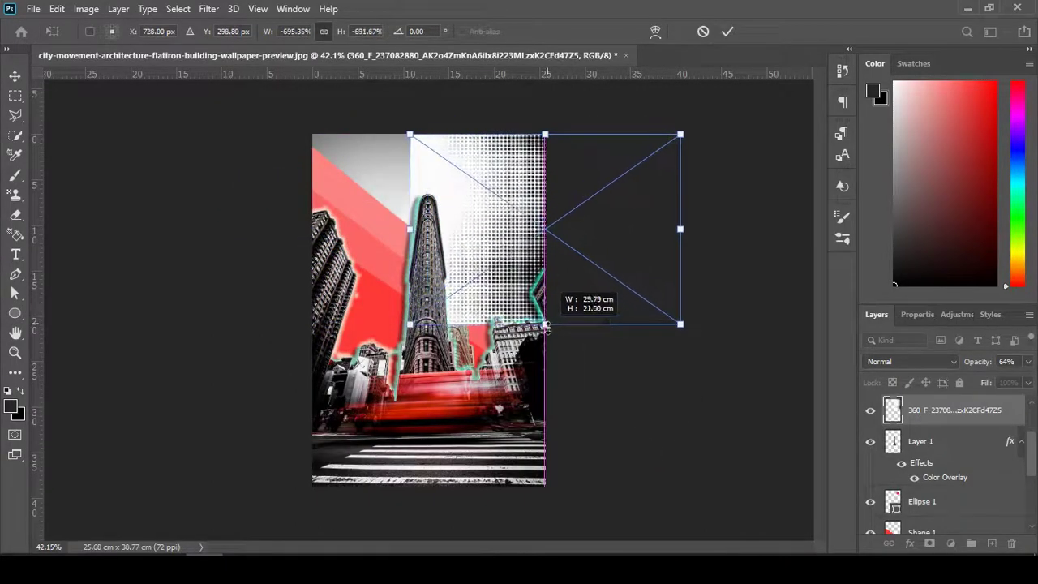
click(728, 32)
Step: Set the halftone layer to Divide blending and move it beneath Shape 3
click(913, 362)
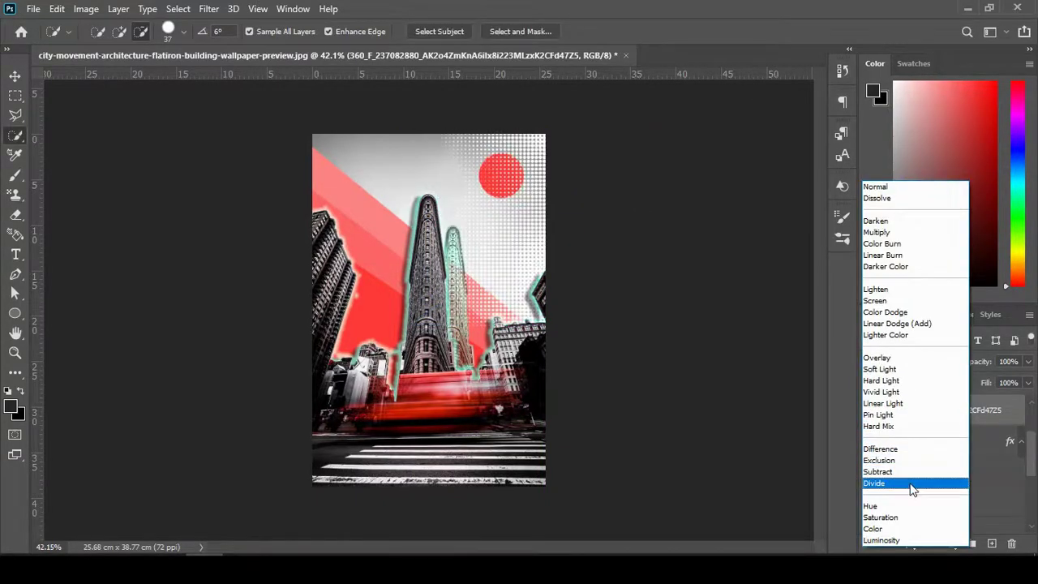
click(913, 484)
drag(959, 412, 962, 527)
scroll(944, 462, up, 1)
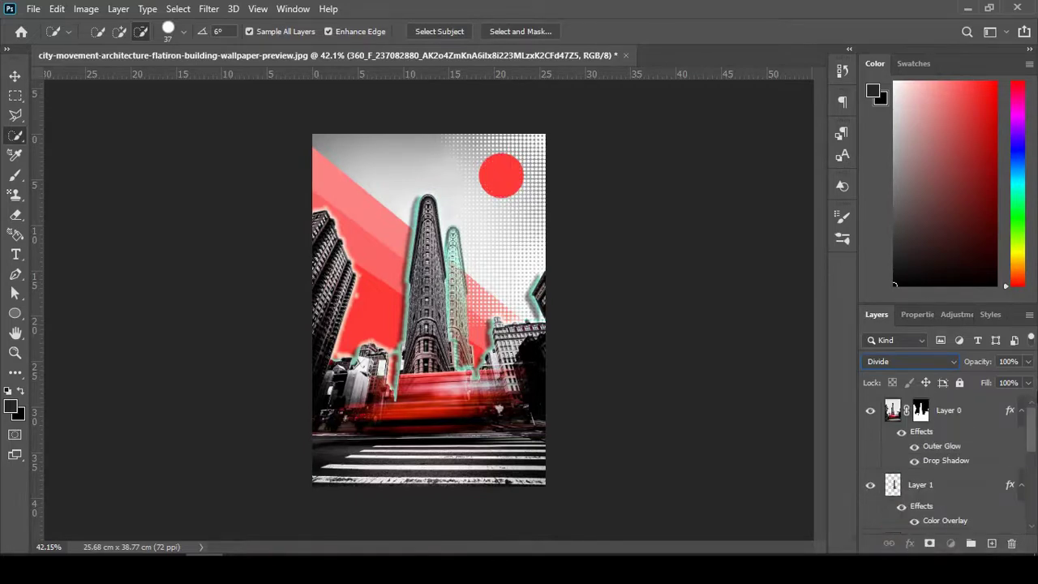
scroll(974, 454, down, 3)
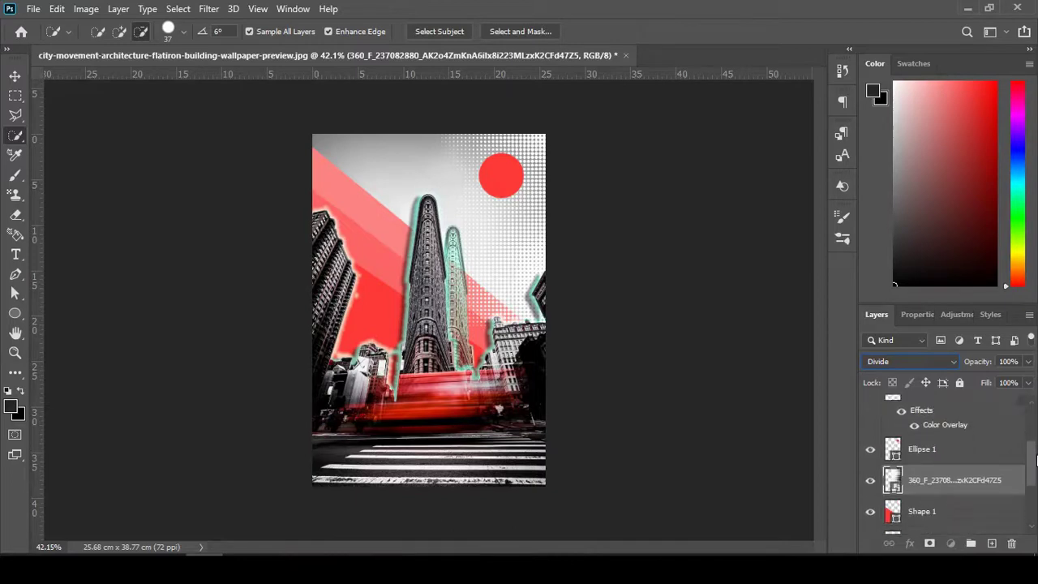
drag(982, 402, 981, 509)
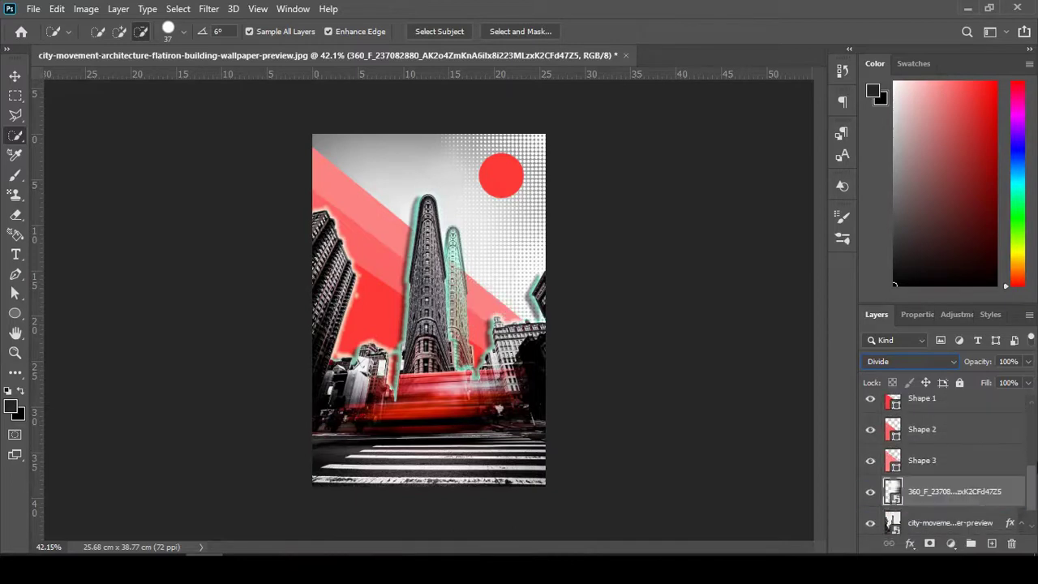
Step: Scale the Shape 3 band to 107.5% and nudge it slightly up and left
key(v)
scroll(394, 188, up, 1)
scroll(390, 183, up, 1)
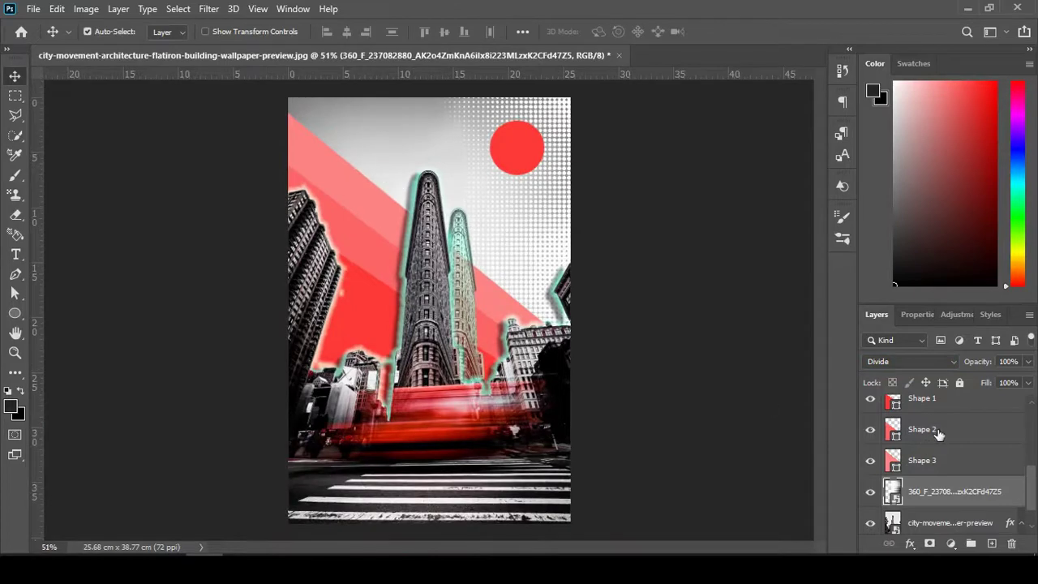
click(936, 466)
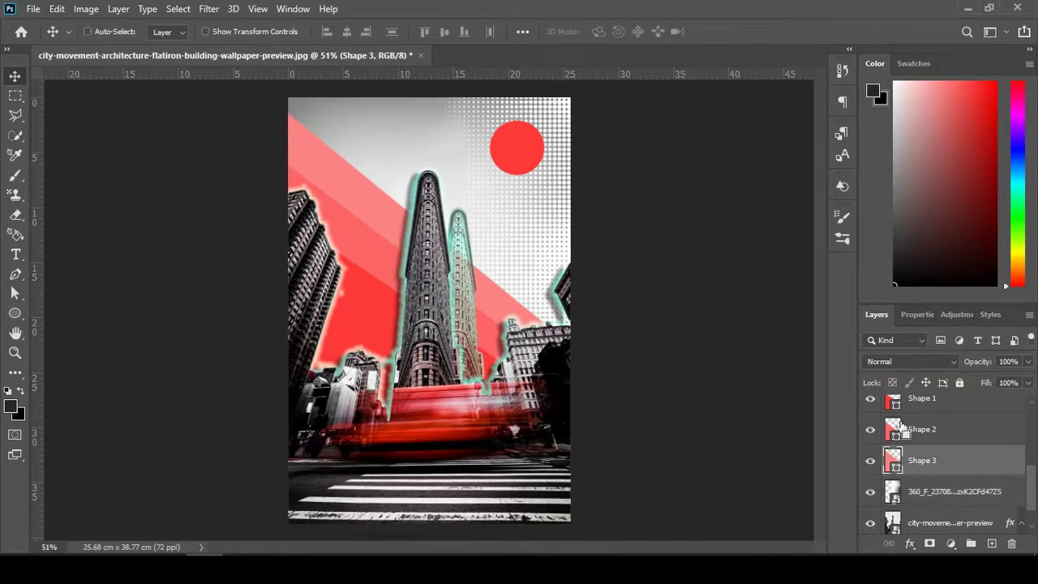
key(ctrl+t)
drag(204, 112, 216, 49)
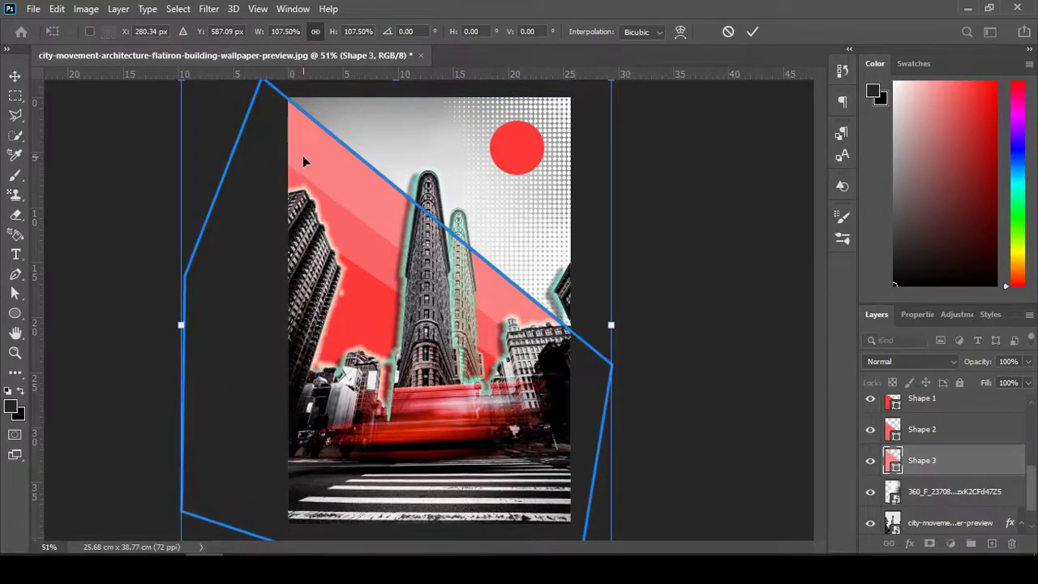
drag(303, 155, 300, 150)
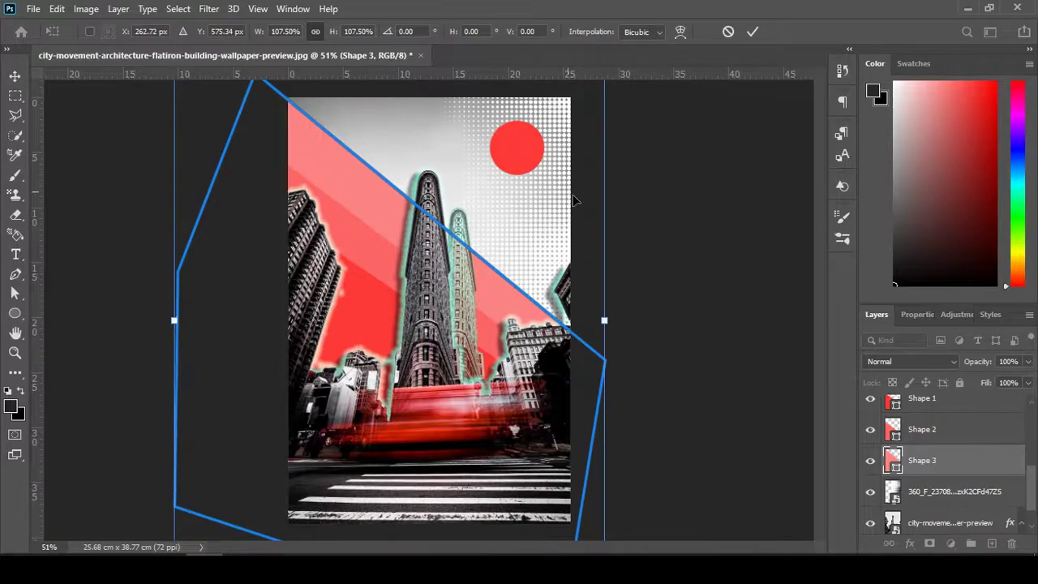
click(753, 32)
scroll(533, 319, down, 2)
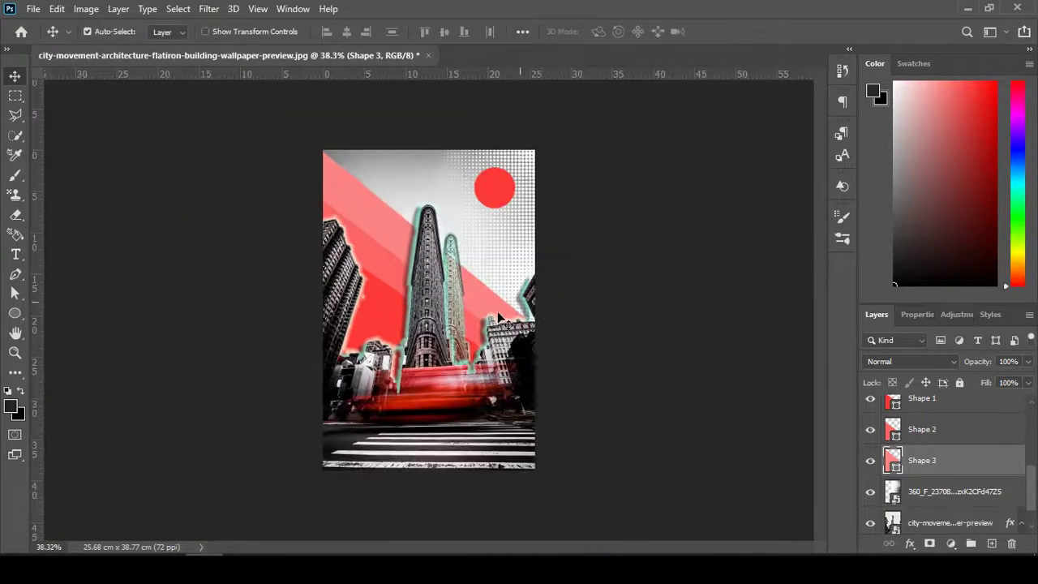
scroll(533, 319, up, 1)
Step: Draw a rectangle covering the whole poster with no fill
right_click(14, 313)
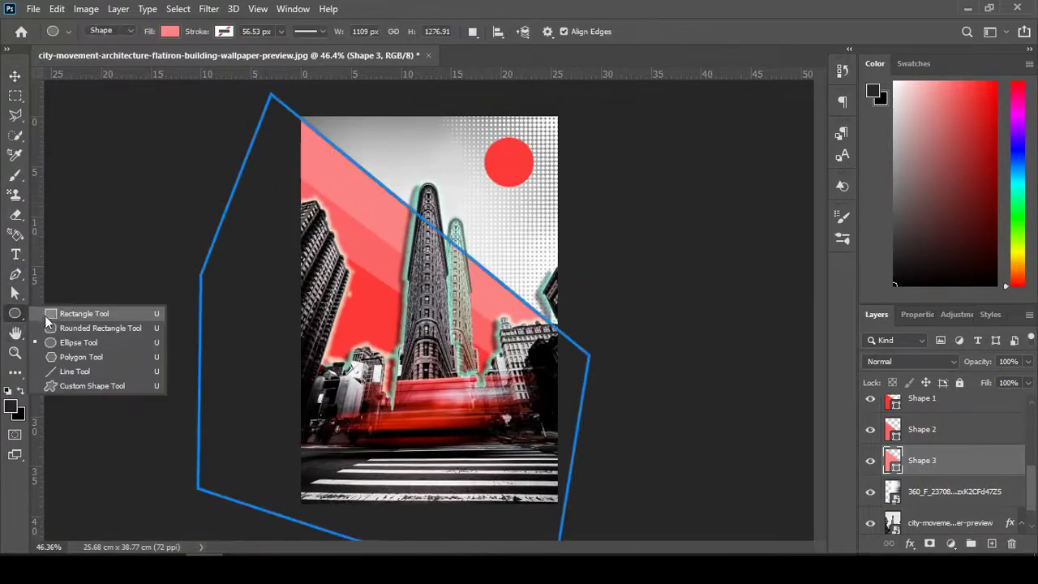
click(73, 309)
drag(300, 120, 560, 503)
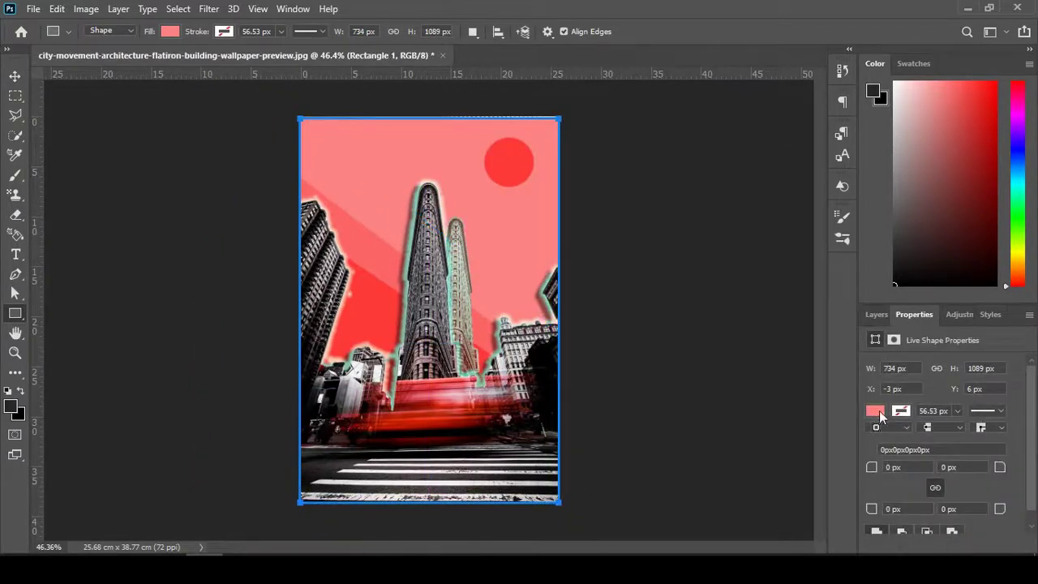
click(879, 411)
click(835, 324)
click(852, 279)
Step: Give the rectangle a white 5.07 px stroke
click(875, 411)
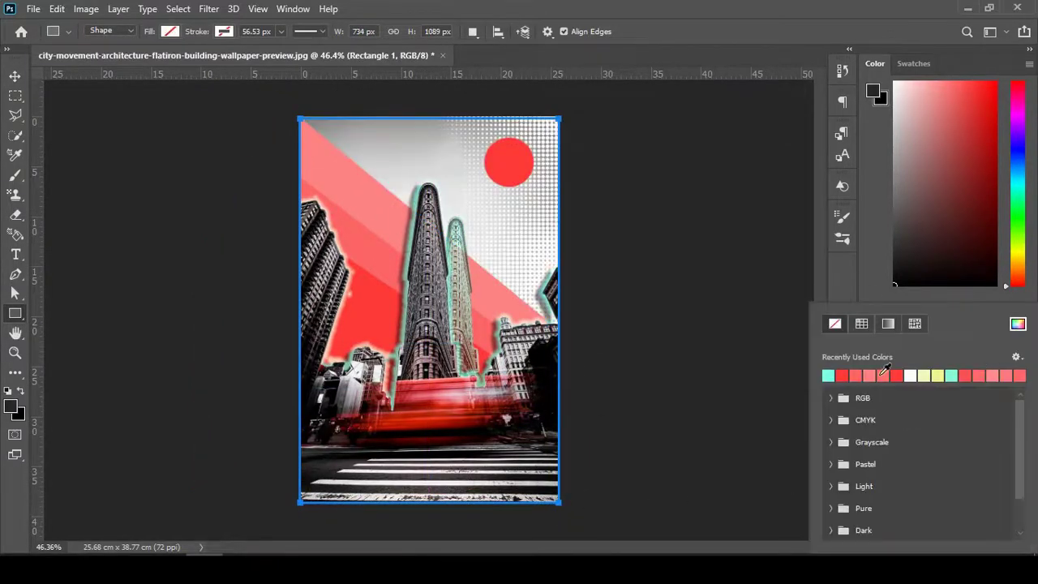
click(1018, 324)
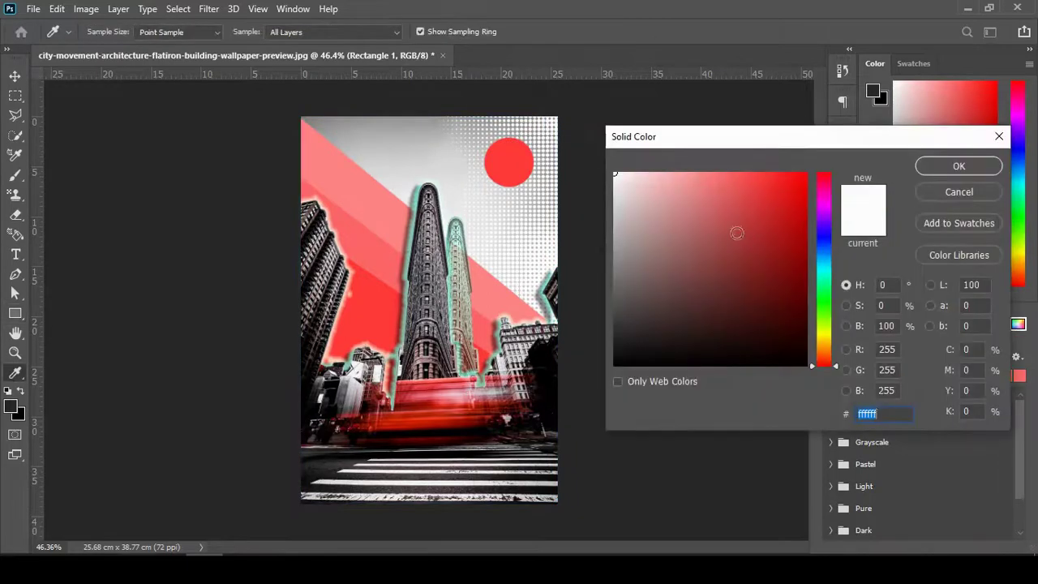
click(941, 167)
click(872, 287)
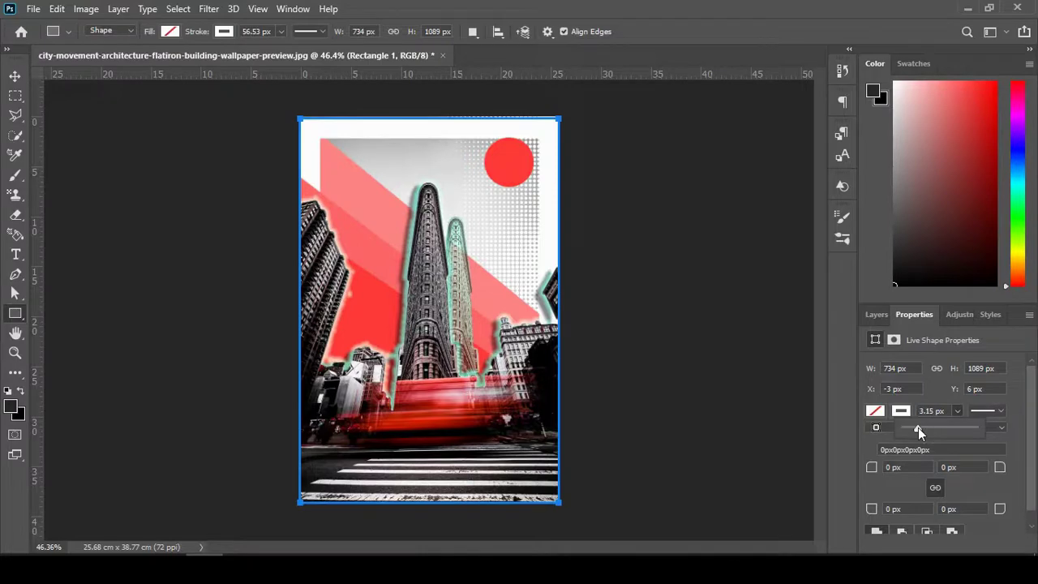
drag(918, 428, 923, 429)
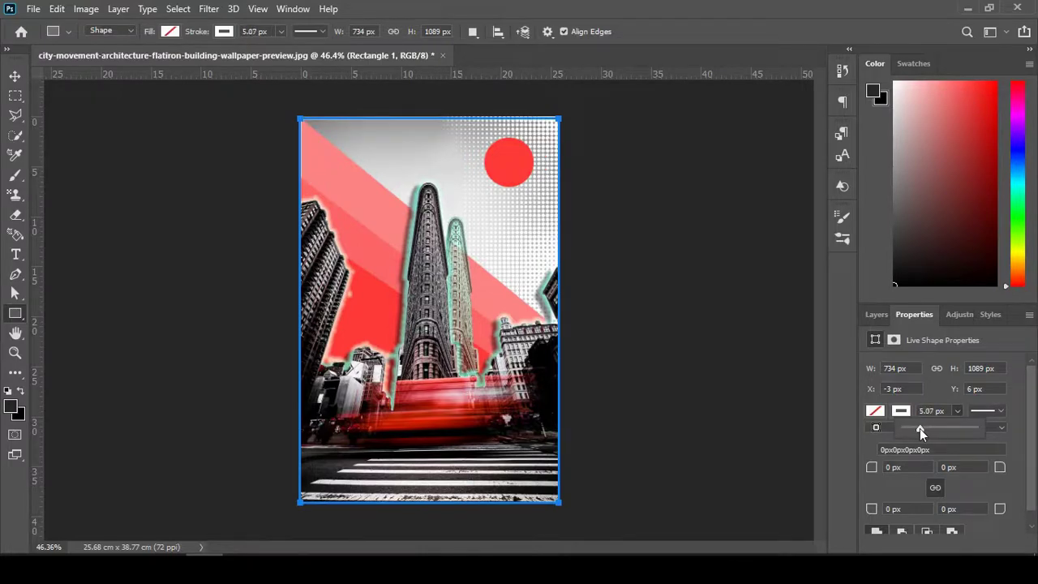
click(876, 314)
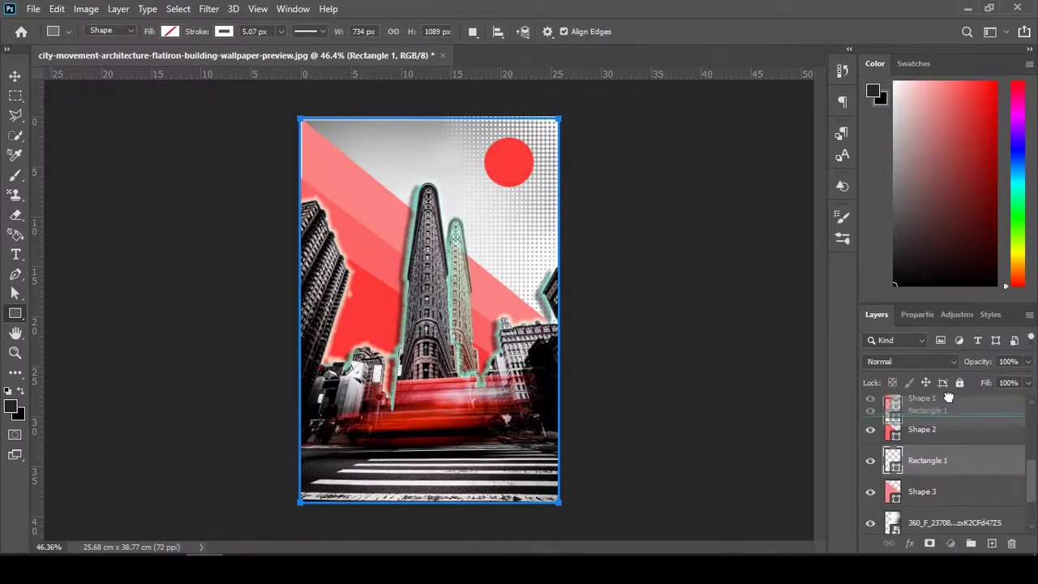
Step: Move the frame rectangle to the top of the stack and stretch its top and bottom edges slightly
mouse_move(947, 460)
mouse_down()
mouse_move(946, 381)
mouse_move(949, 412)
mouse_up()
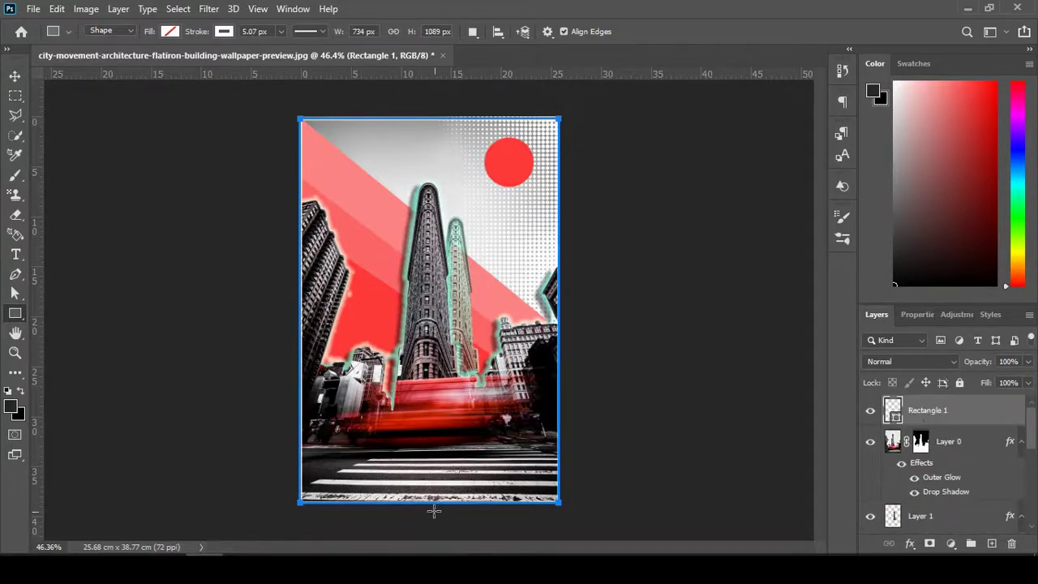
key(ctrl+t)
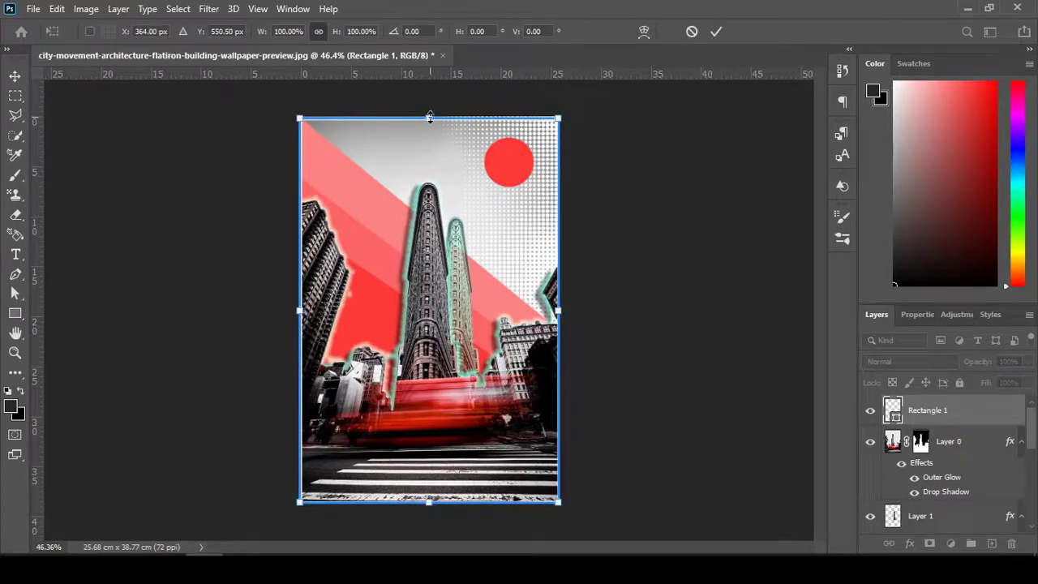
drag(430, 118, 430, 115)
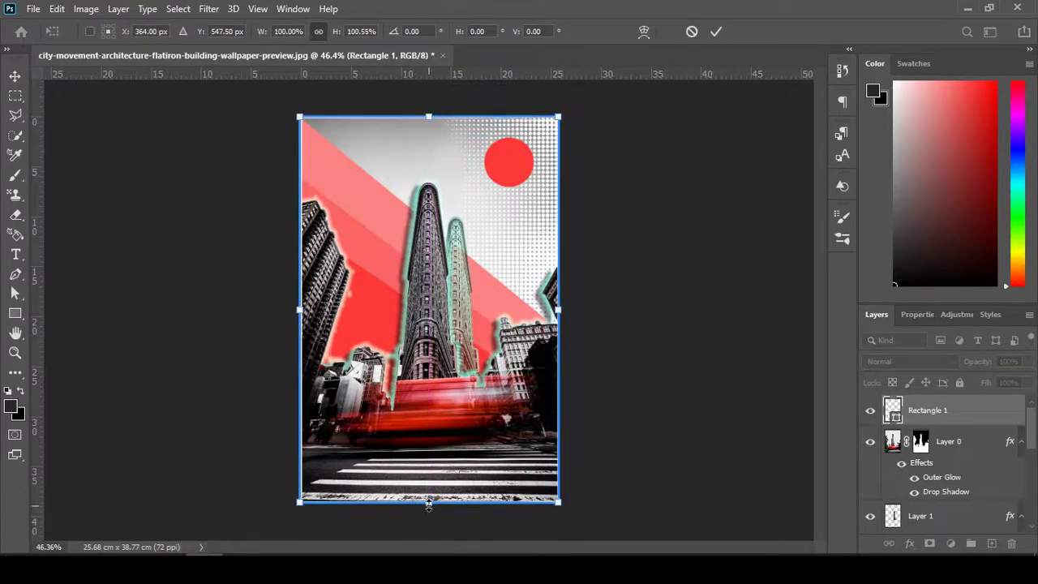
drag(429, 503, 429, 506)
click(907, 320)
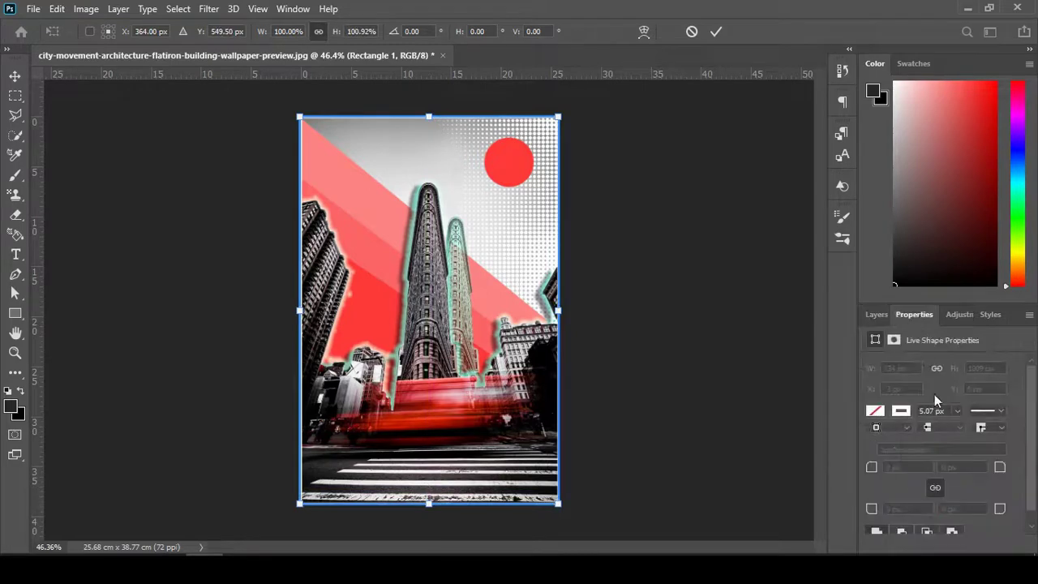
click(716, 31)
Step: Widen the white frame stroke to 13.40 px and view the finished 2.psd poster's lower area
drag(958, 428, 968, 426)
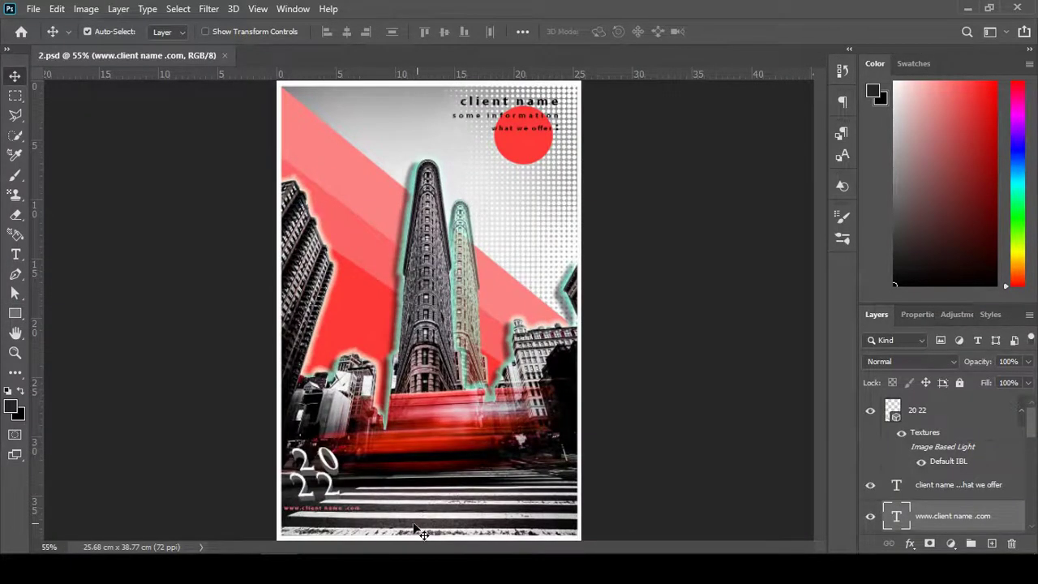
scroll(353, 524, up, 3)
scroll(354, 524, up, 2)
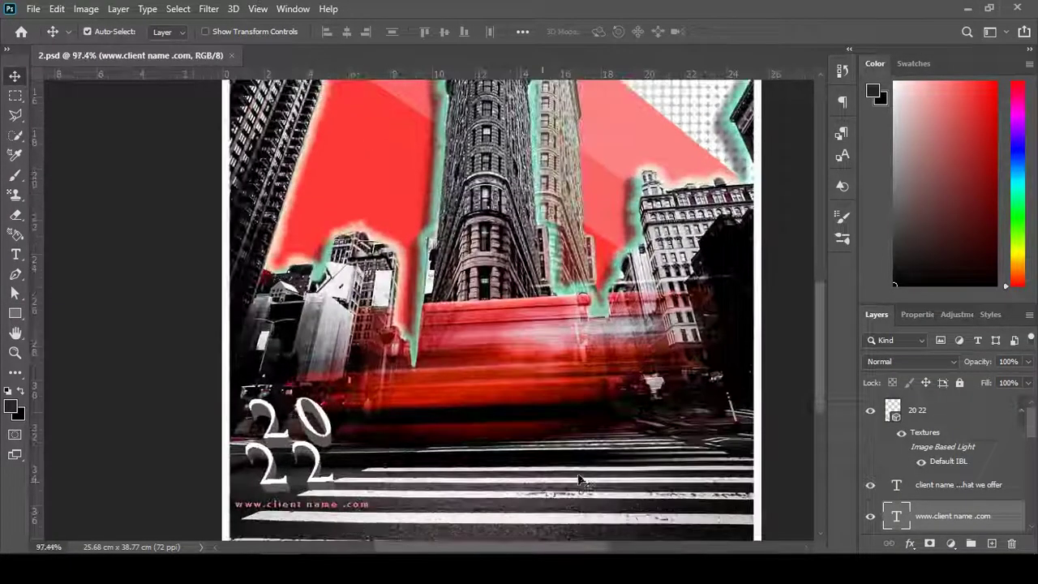
mouse_move(822, 356)
mouse_down()
mouse_move(831, 249)
mouse_move(821, 406)
mouse_up()
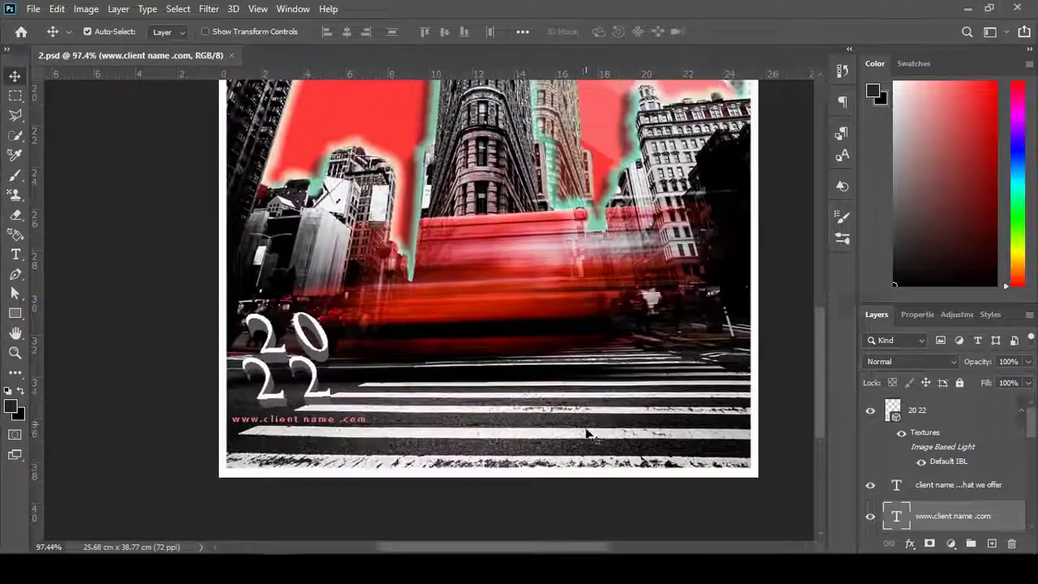